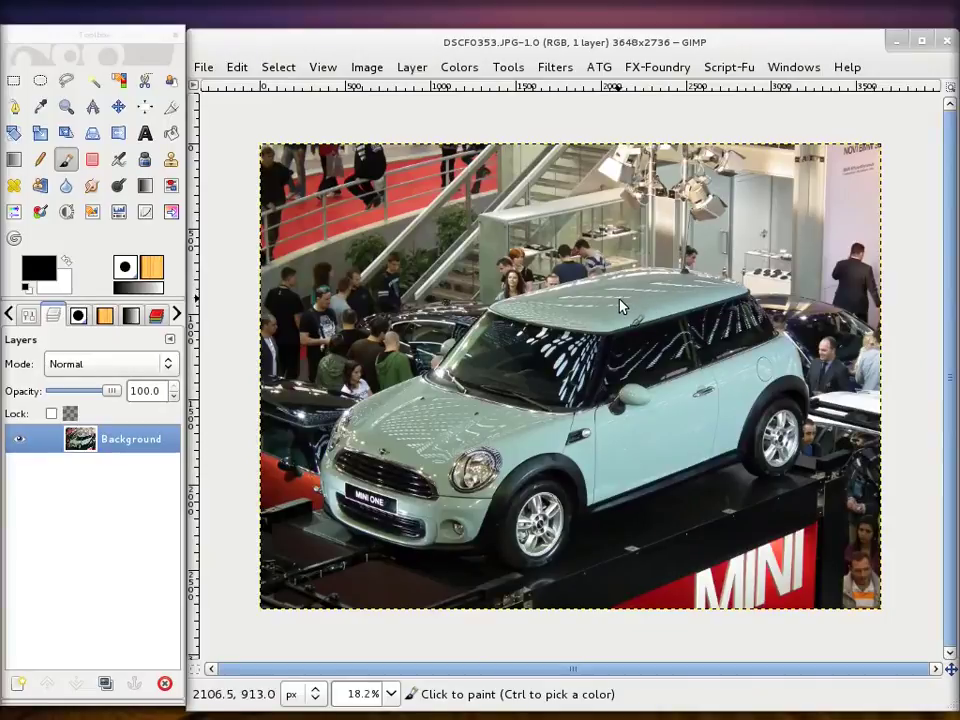
# Duplicate the Background layer and set the copy's hue 119, saturation 36, lightness 33
pyautogui.click(133, 444)
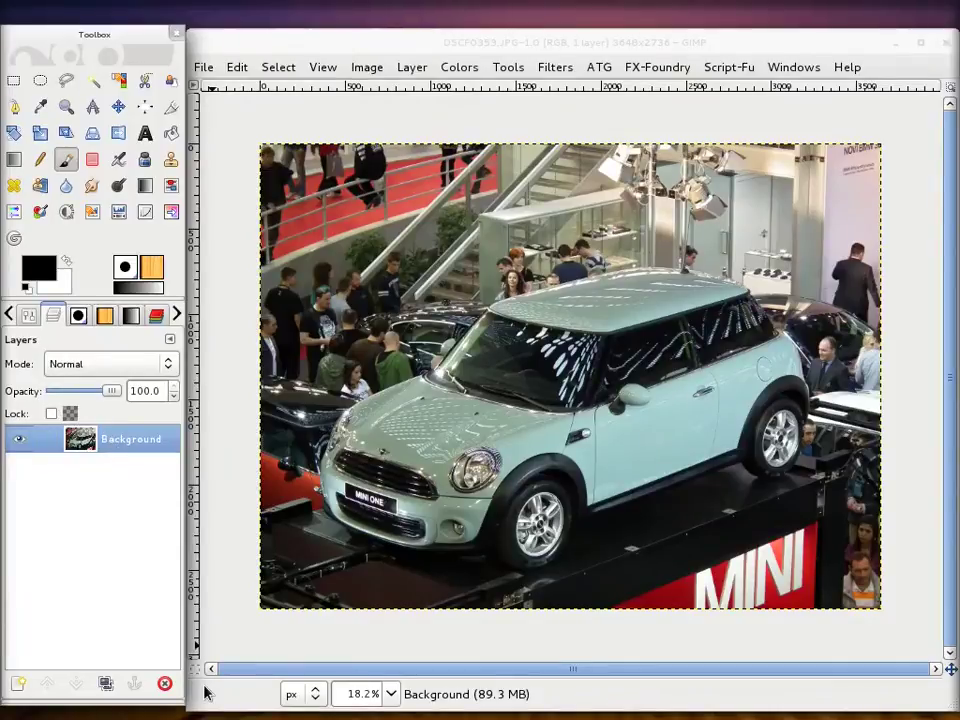
pyautogui.click(108, 683)
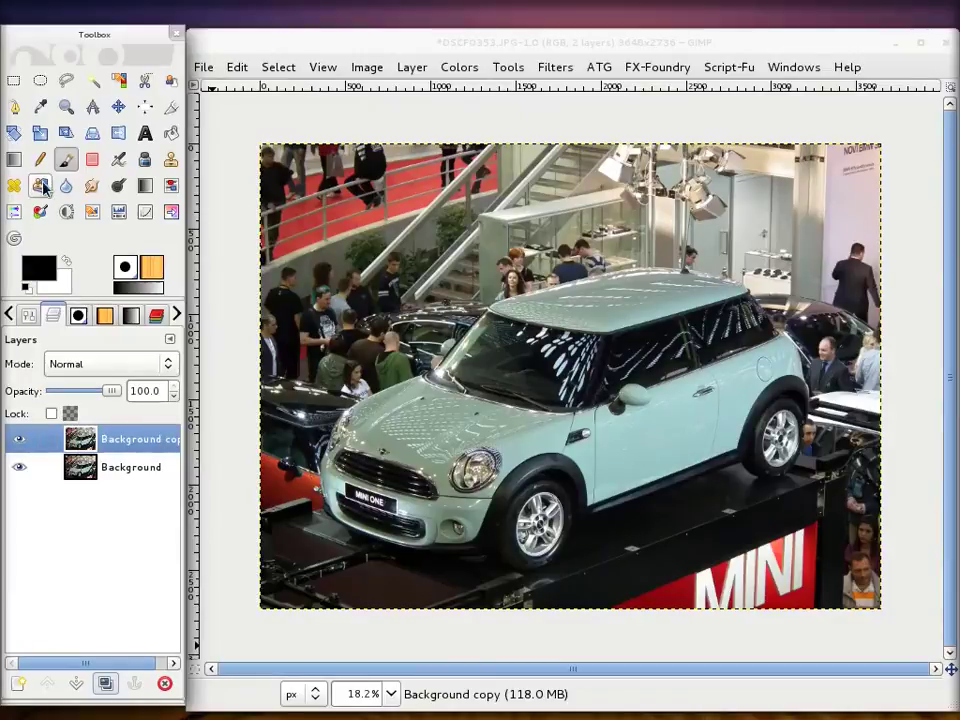
pyautogui.click(14, 211)
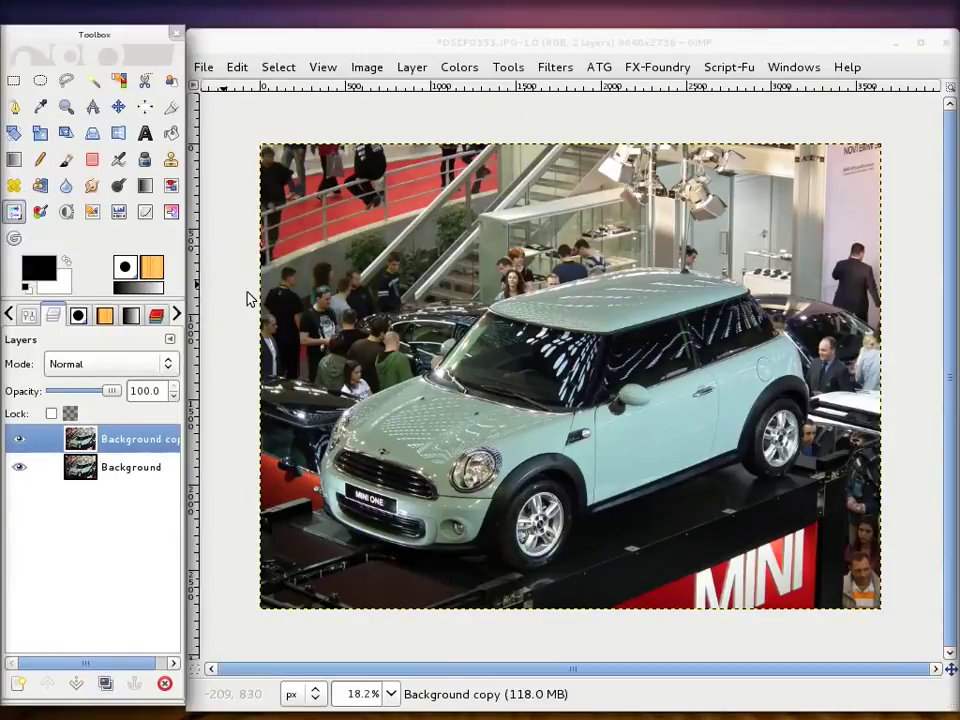
pyautogui.click(570, 340)
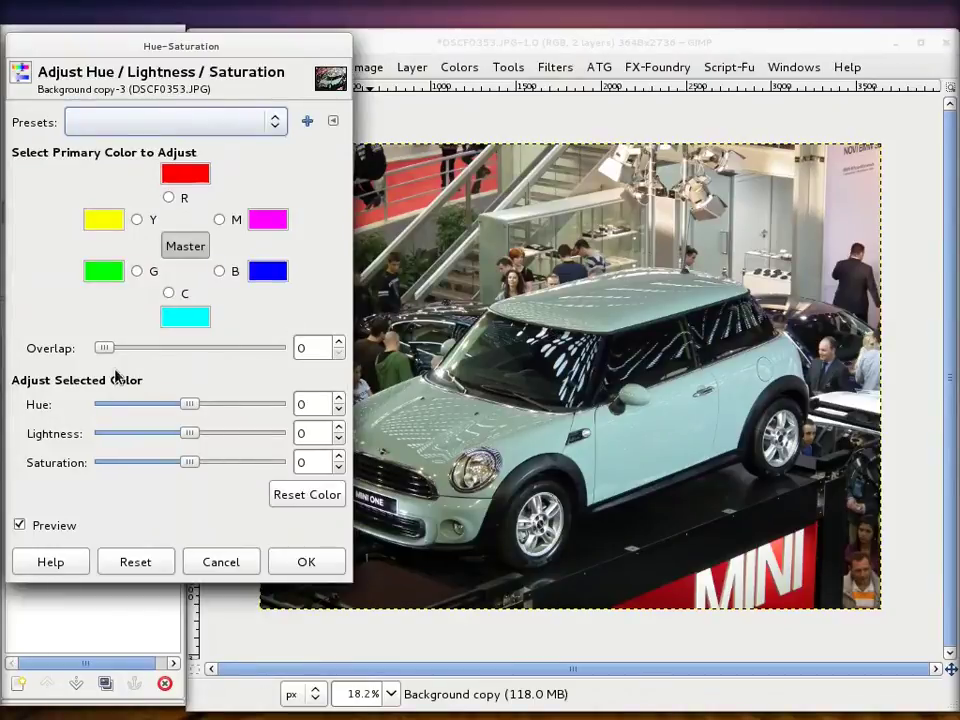
pyautogui.moveTo(193, 406); pyautogui.dragTo(251, 406)
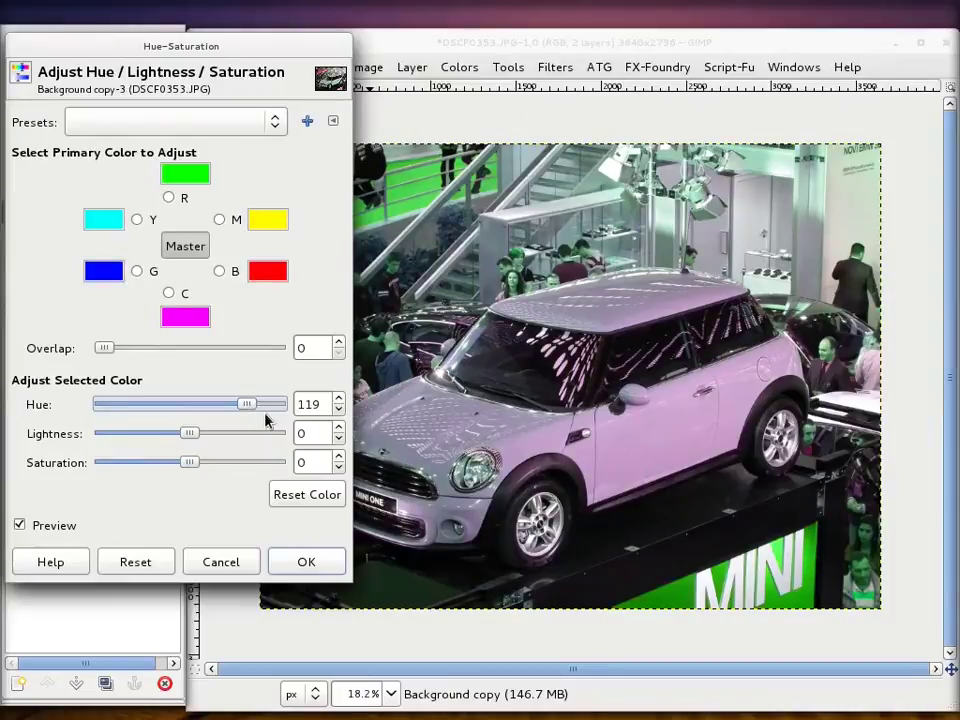
pyautogui.moveTo(202, 464)
pyautogui.mouseDown()
pyautogui.moveTo(191, 465)
pyautogui.moveTo(231, 468)
pyautogui.moveTo(96, 467)
pyautogui.moveTo(268, 467)
pyautogui.moveTo(222, 470)
pyautogui.mouseUp()
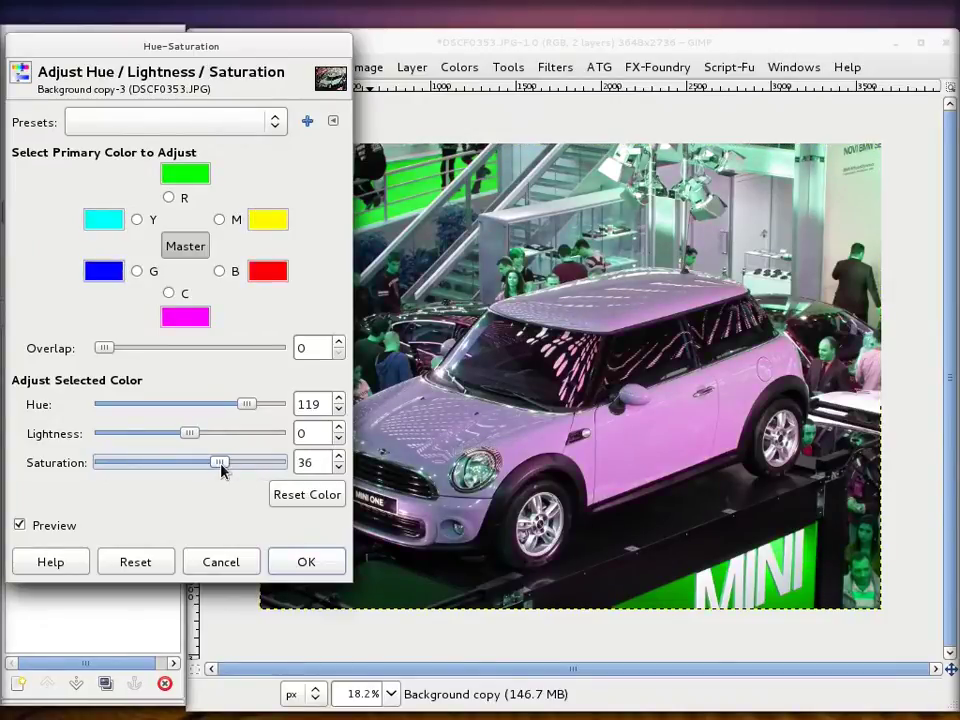
pyautogui.moveTo(189, 433)
pyautogui.mouseDown()
pyautogui.moveTo(150, 435)
pyautogui.moveTo(216, 437)
pyautogui.mouseUp()
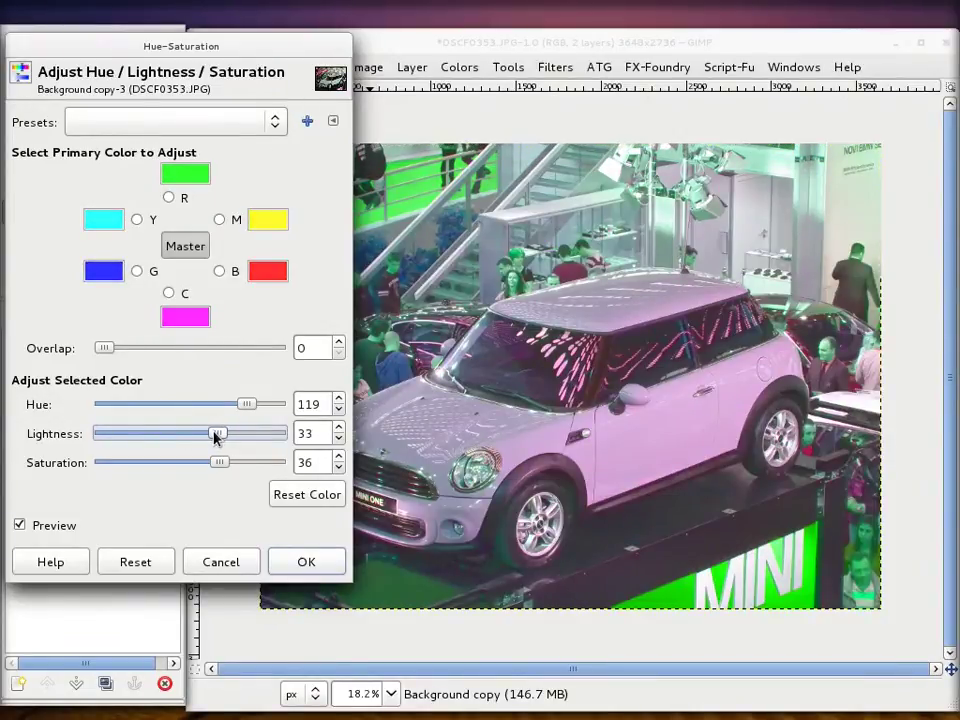
pyautogui.click(312, 563)
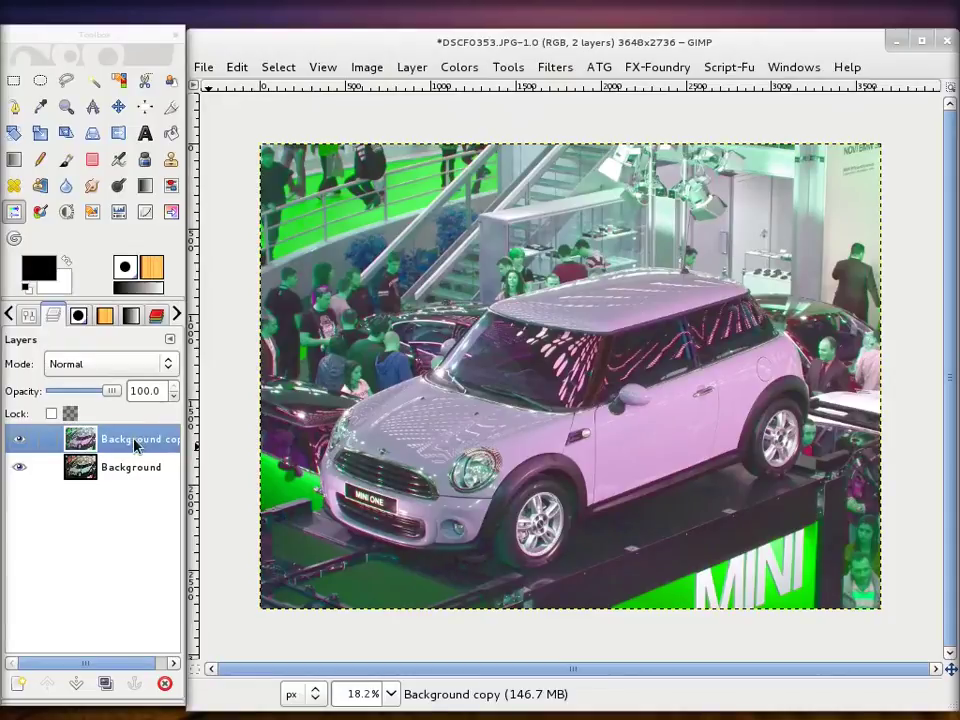
# Add a Black (full transparency) layer mask to the Background copy layer
pyautogui.rightClick(137, 446)
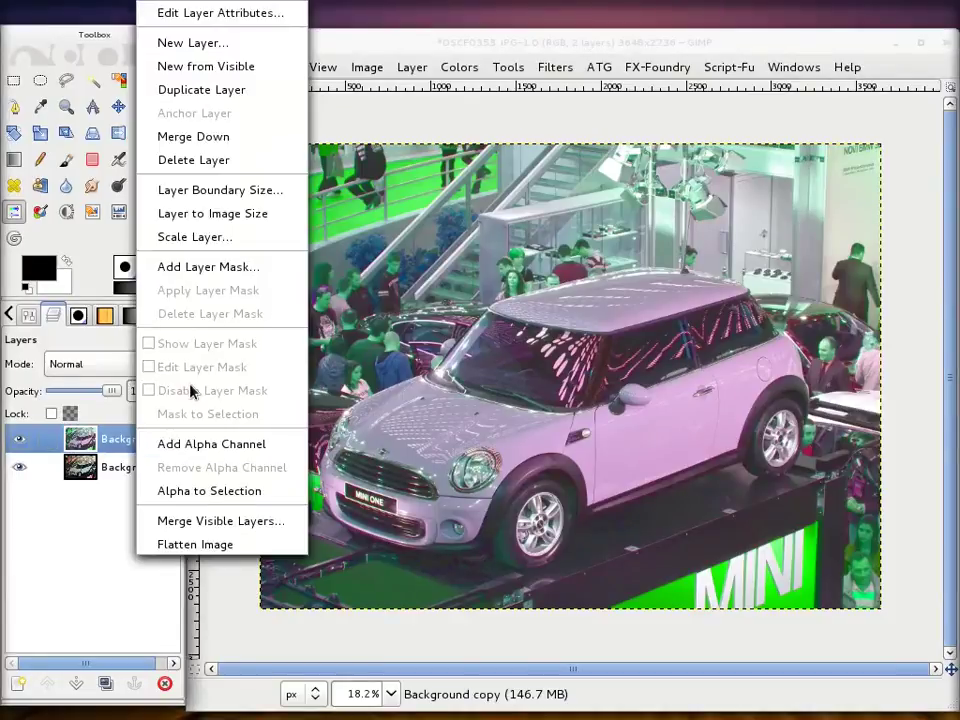
pyautogui.click(218, 274)
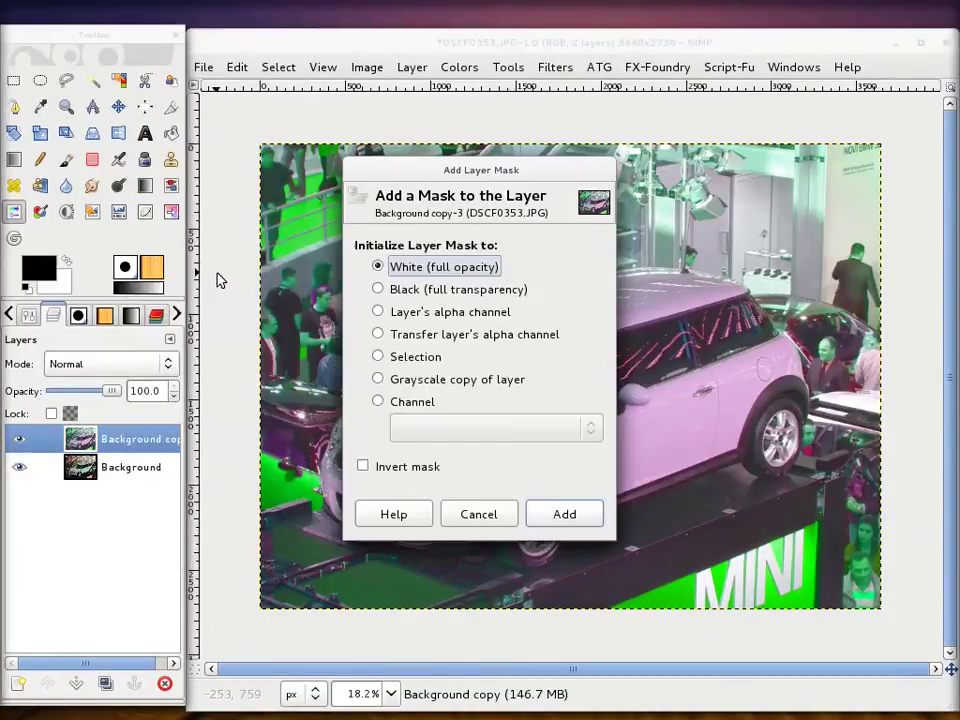
pyautogui.click(396, 290)
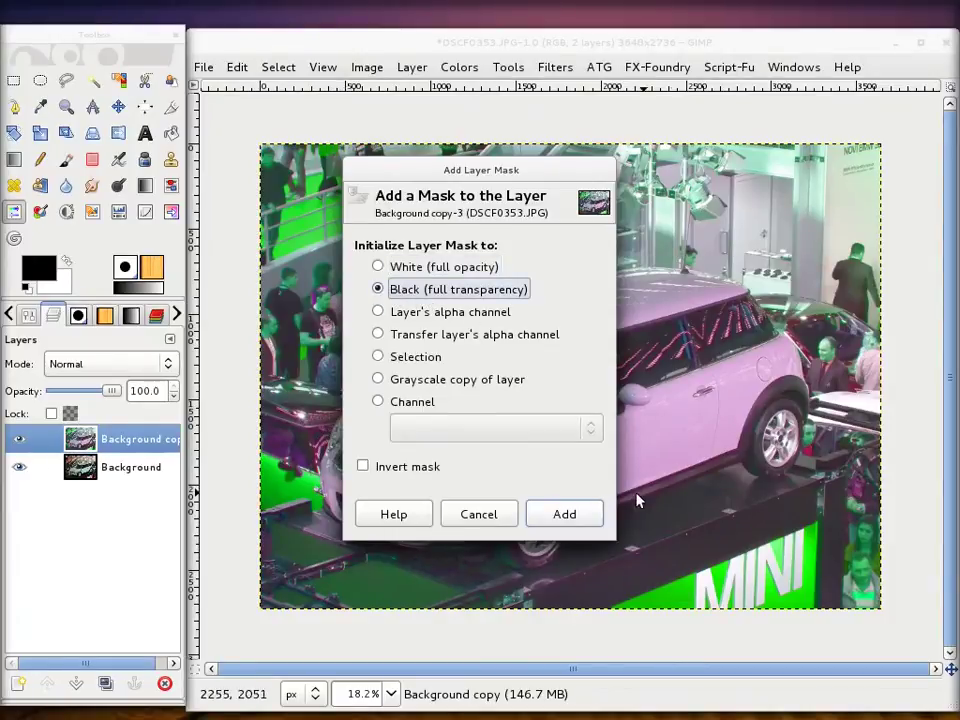
pyautogui.click(564, 514)
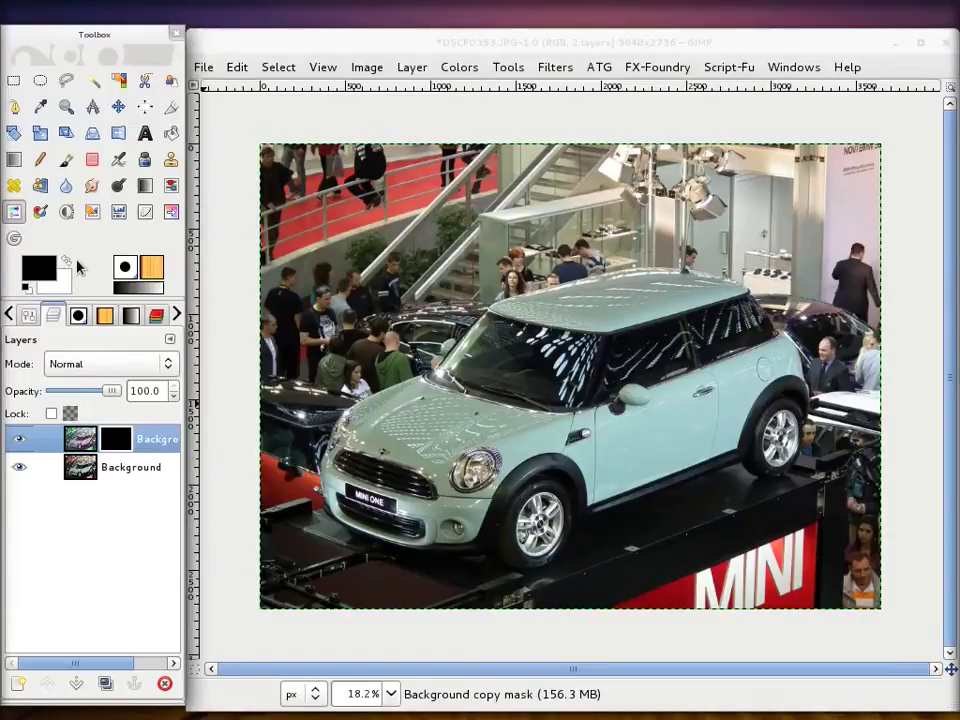
# Make white the foreground colour, select the Paintbrush, and zoom in on the car roof
pyautogui.click(66, 261)
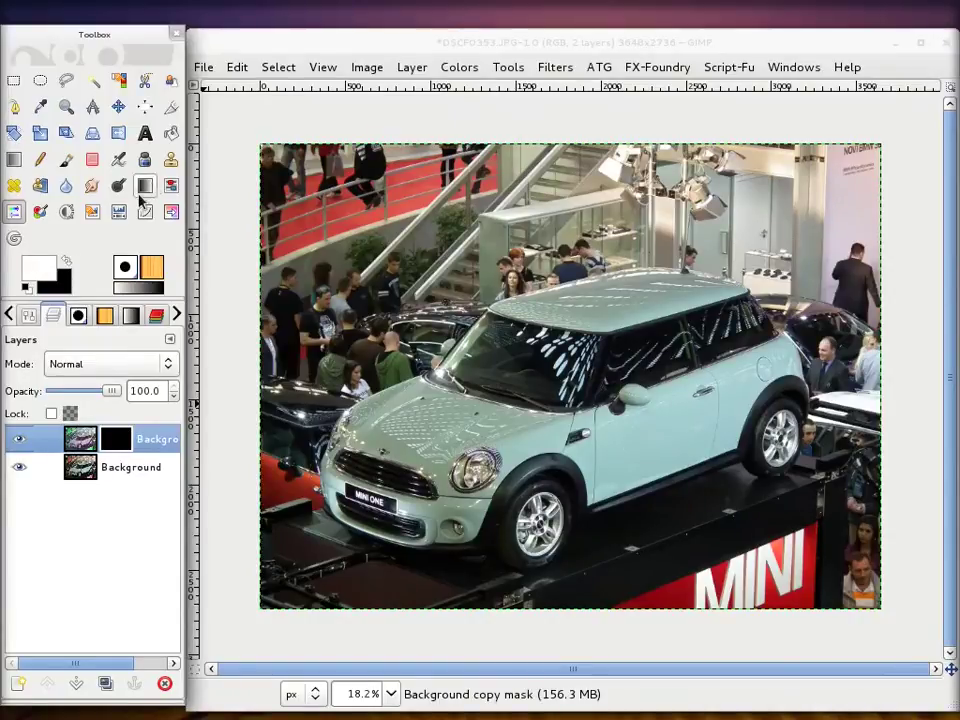
pyautogui.click(64, 163)
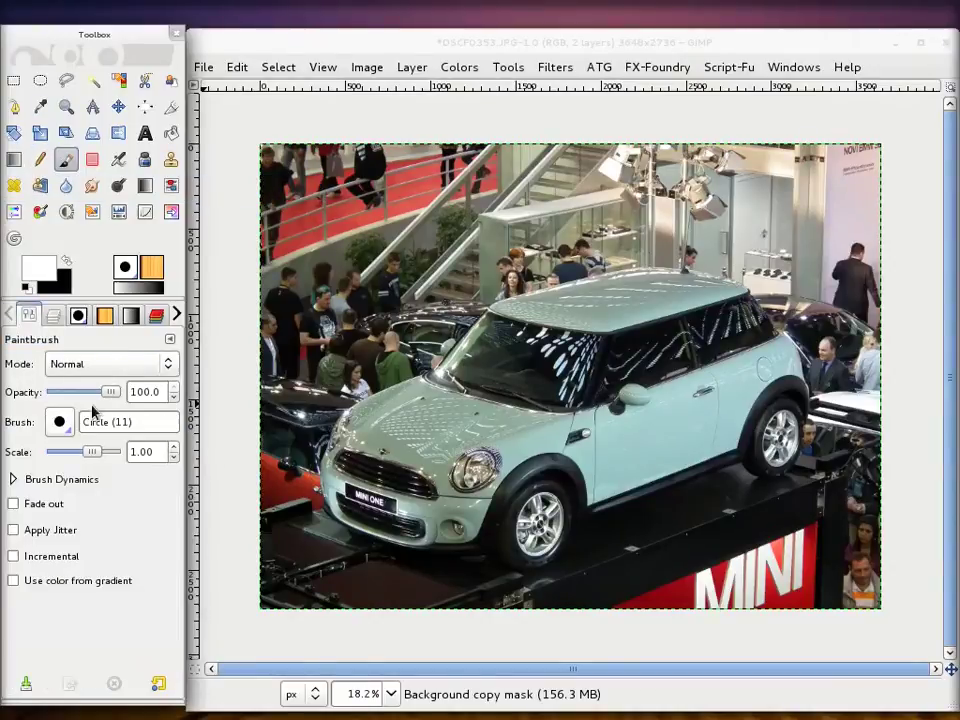
pyautogui.scroll(1, 626, 317)
pyautogui.scroll(2, 626, 317)
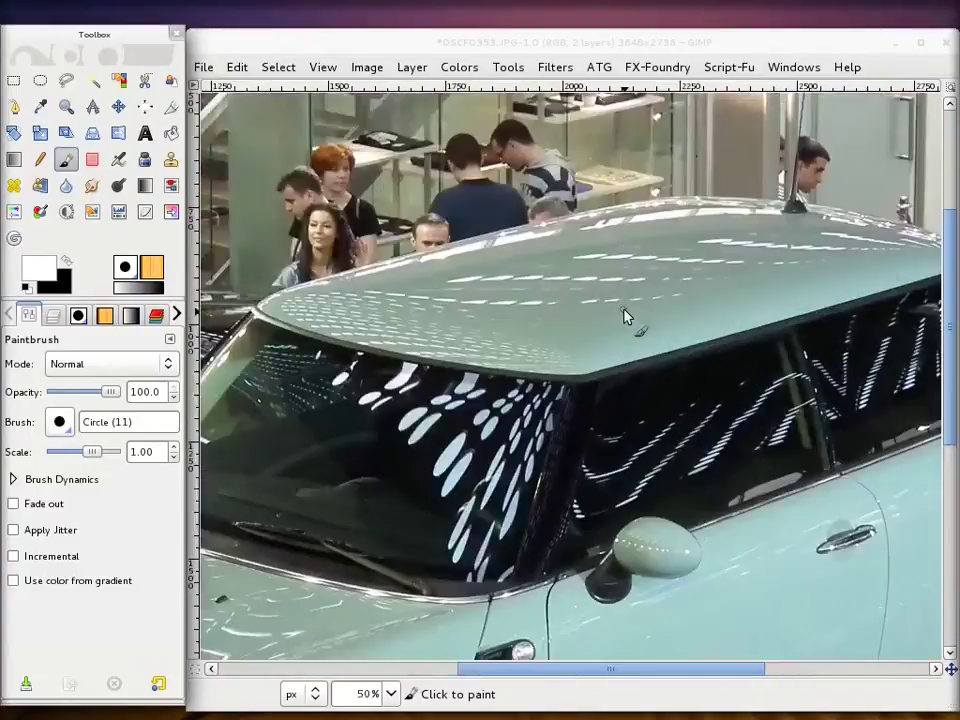
pyautogui.scroll(2, 531, 316)
pyautogui.hscroll(-4, 435, 328)
pyautogui.hscroll(-2, 435, 328)
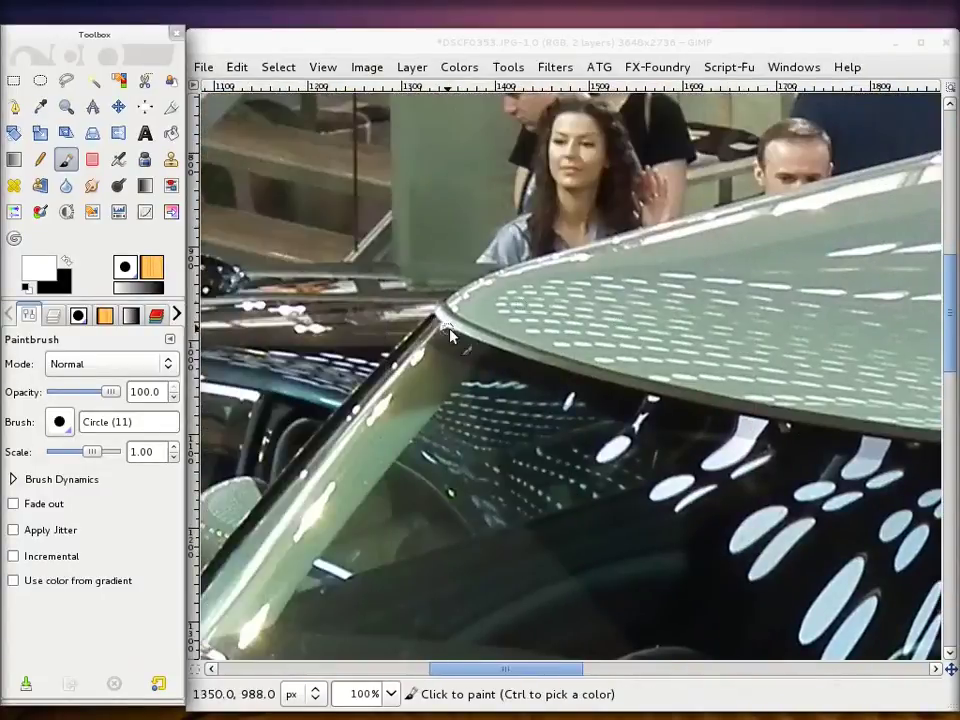
# Choose the Circle (19) brush and set its scale to 3.04
pyautogui.click(60, 423)
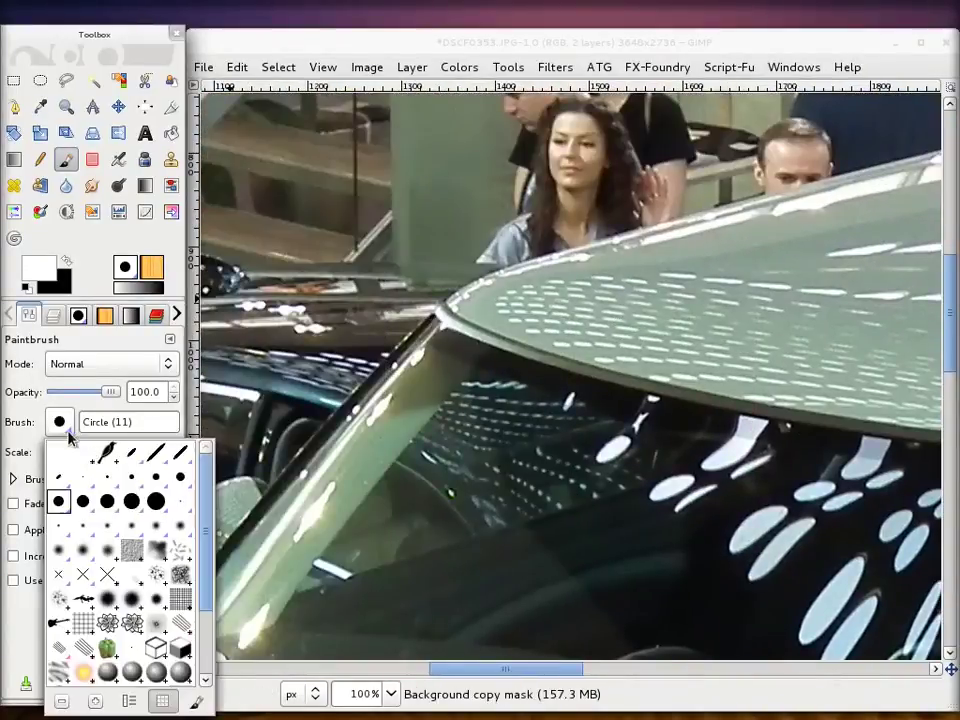
pyautogui.click(152, 503)
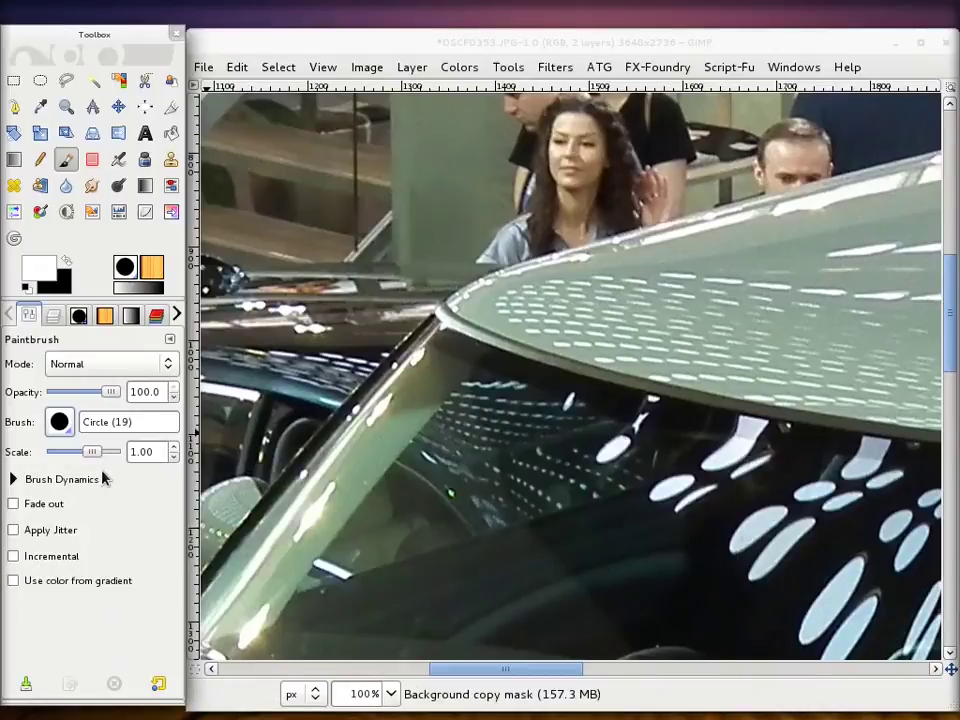
pyautogui.moveTo(97, 452); pyautogui.dragTo(640, 285)
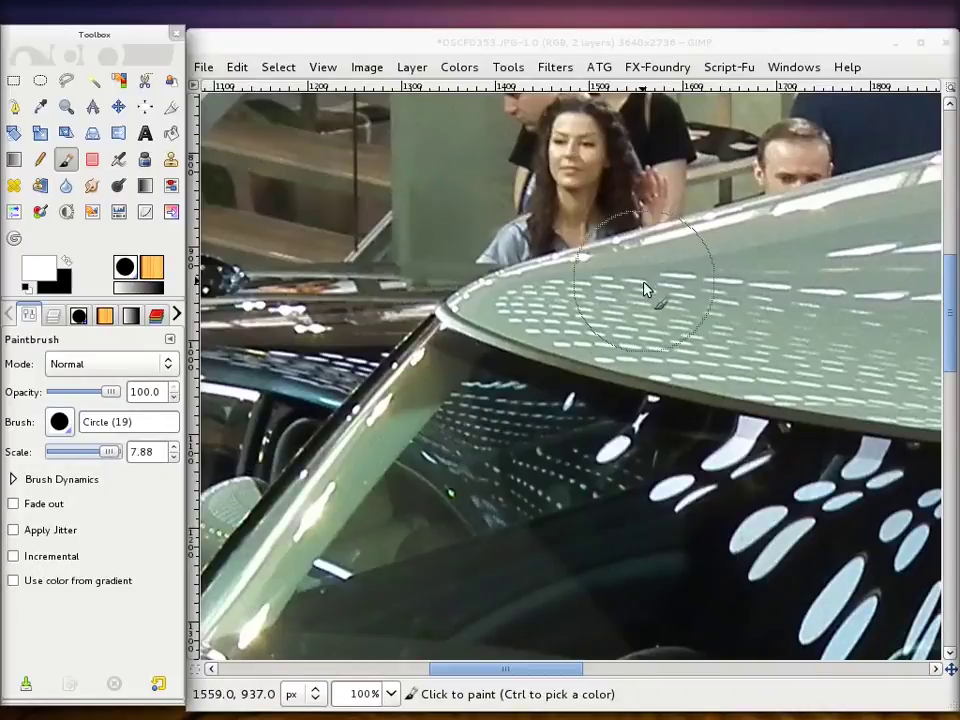
pyautogui.moveTo(115, 455); pyautogui.dragTo(94, 455)
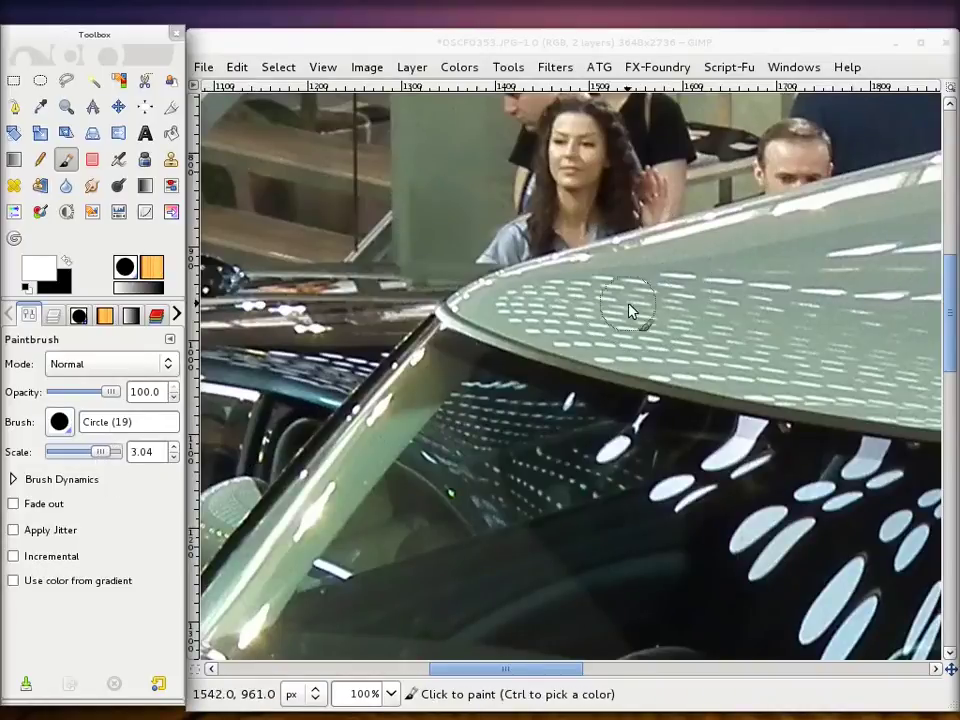
pyautogui.hscroll(5, 650, 310)
pyautogui.hscroll(5, 692, 300)
pyautogui.scroll(1, 692, 326)
pyautogui.scroll(-1, 688, 326)
# Paint white on the mask across the top, upper and lower parts of the roof
pyautogui.click(52, 315)
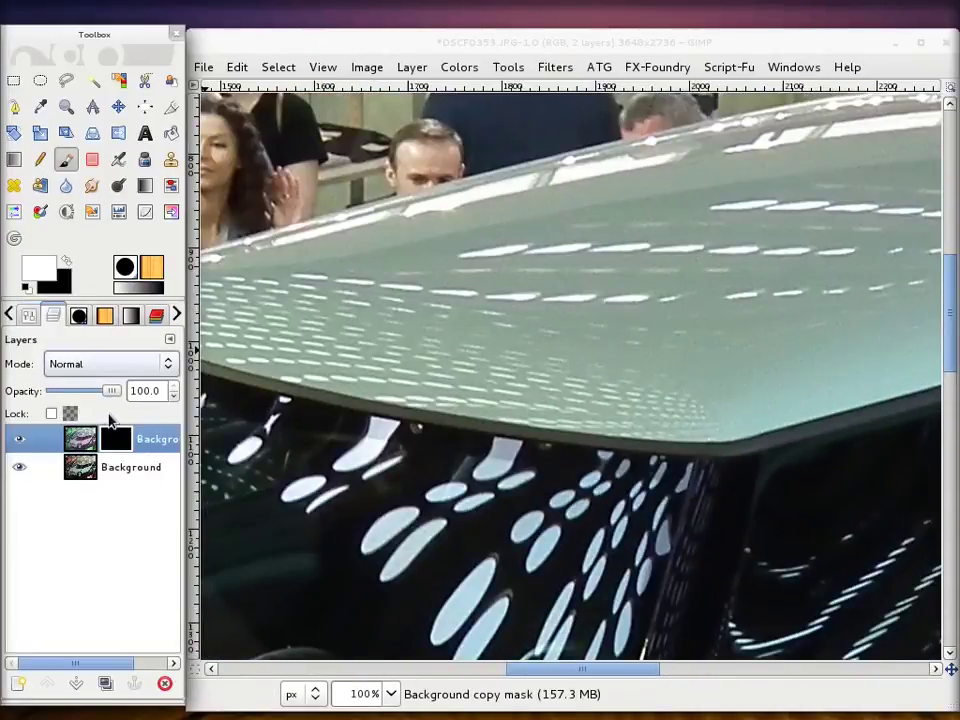
pyautogui.click(29, 315)
pyautogui.moveTo(600, 245)
pyautogui.mouseDown()
pyautogui.moveTo(621, 246)
pyautogui.moveTo(482, 272)
pyautogui.moveTo(612, 222)
pyautogui.moveTo(480, 221)
pyautogui.moveTo(411, 240)
pyautogui.mouseUp()
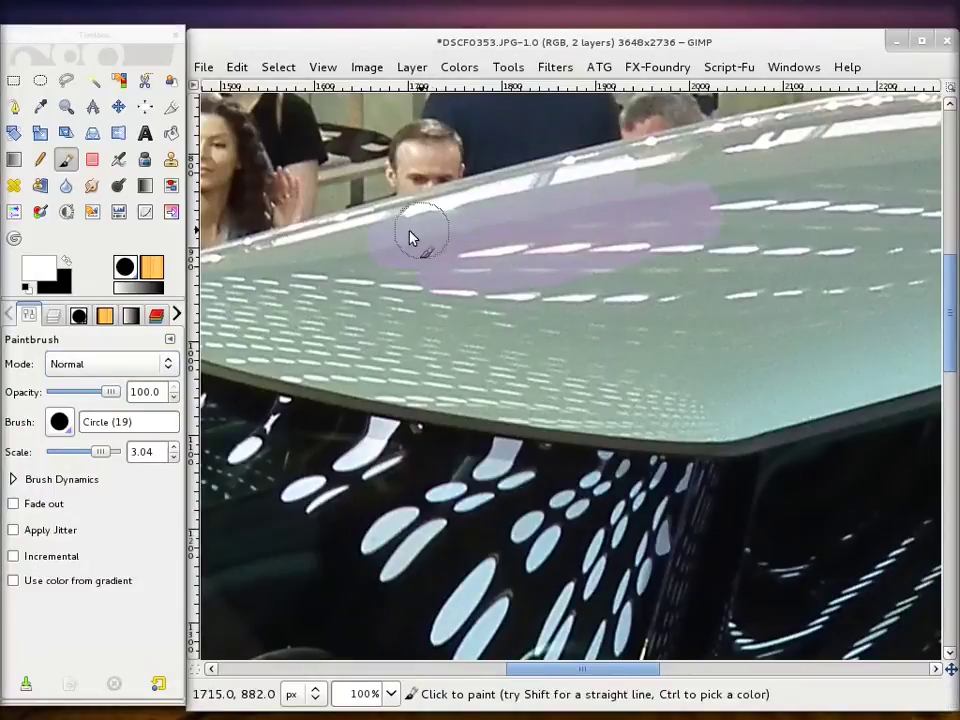
pyautogui.moveTo(760, 205)
pyautogui.mouseDown()
pyautogui.moveTo(793, 167)
pyautogui.moveTo(692, 176)
pyautogui.moveTo(709, 156)
pyautogui.moveTo(665, 175)
pyautogui.mouseUp()
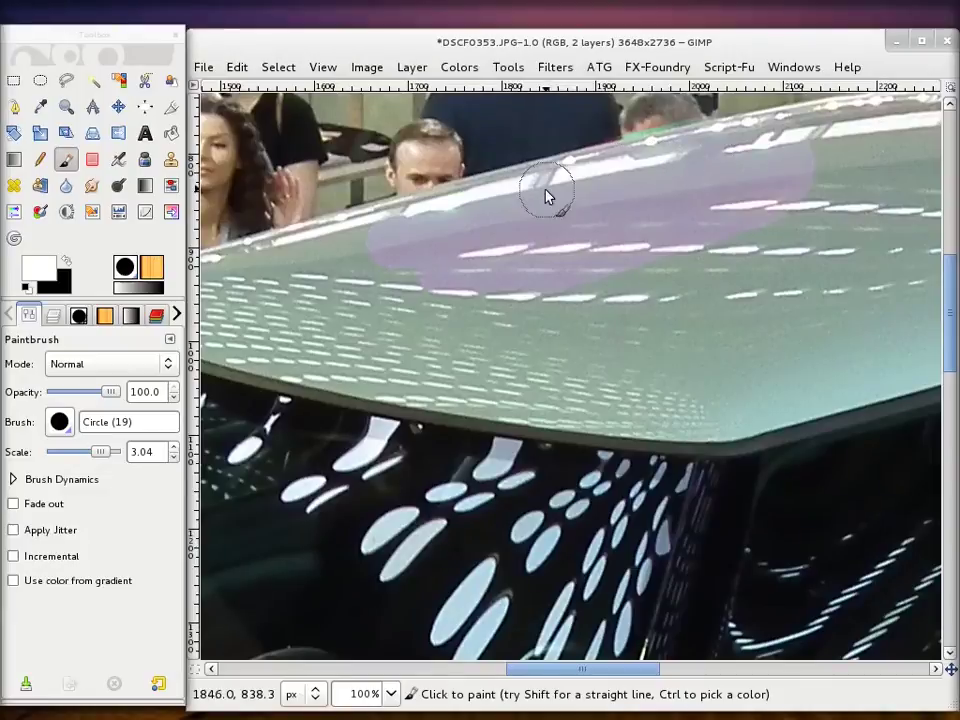
pyautogui.moveTo(577, 294)
pyautogui.mouseDown()
pyautogui.moveTo(579, 343)
pyautogui.moveTo(733, 435)
pyautogui.moveTo(624, 429)
pyautogui.moveTo(450, 373)
pyautogui.moveTo(546, 313)
pyautogui.moveTo(510, 240)
pyautogui.moveTo(287, 253)
pyautogui.moveTo(500, 193)
pyautogui.mouseUp()
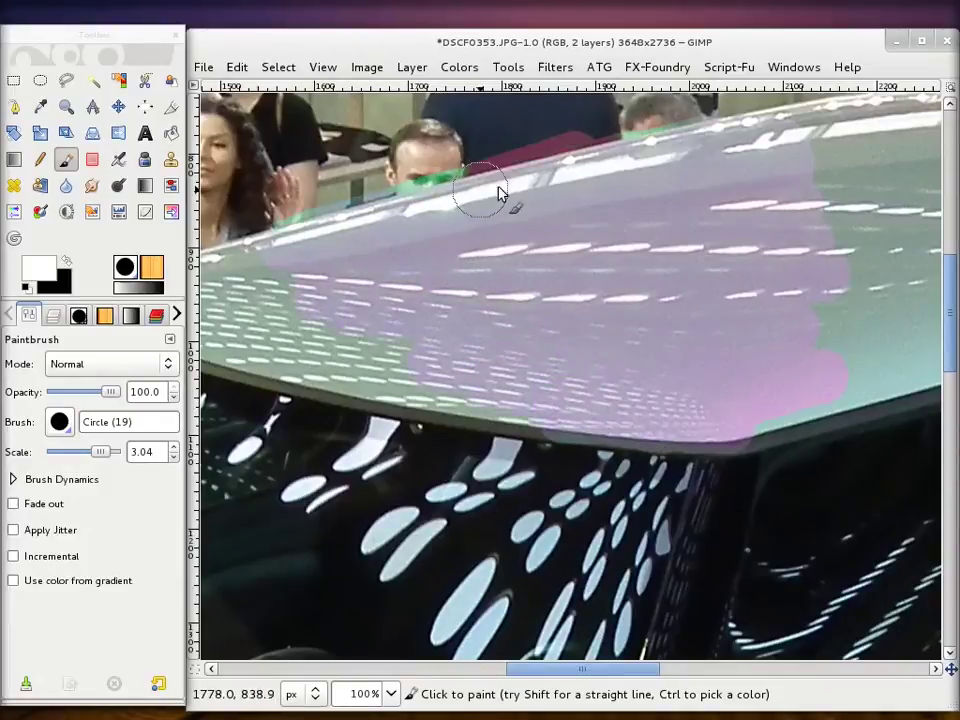
pyautogui.hscroll(-5, 476, 279)
pyautogui.moveTo(476, 253)
pyautogui.mouseDown()
pyautogui.moveTo(313, 297)
pyautogui.moveTo(420, 300)
pyautogui.mouseUp()
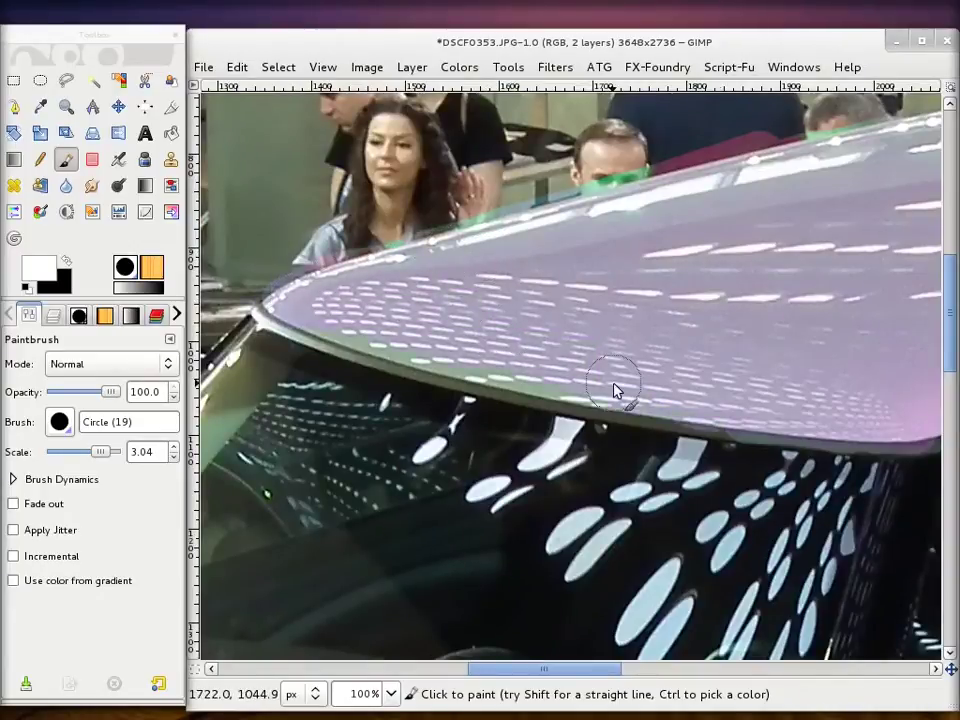
pyautogui.moveTo(499, 373); pyautogui.dragTo(549, 392)
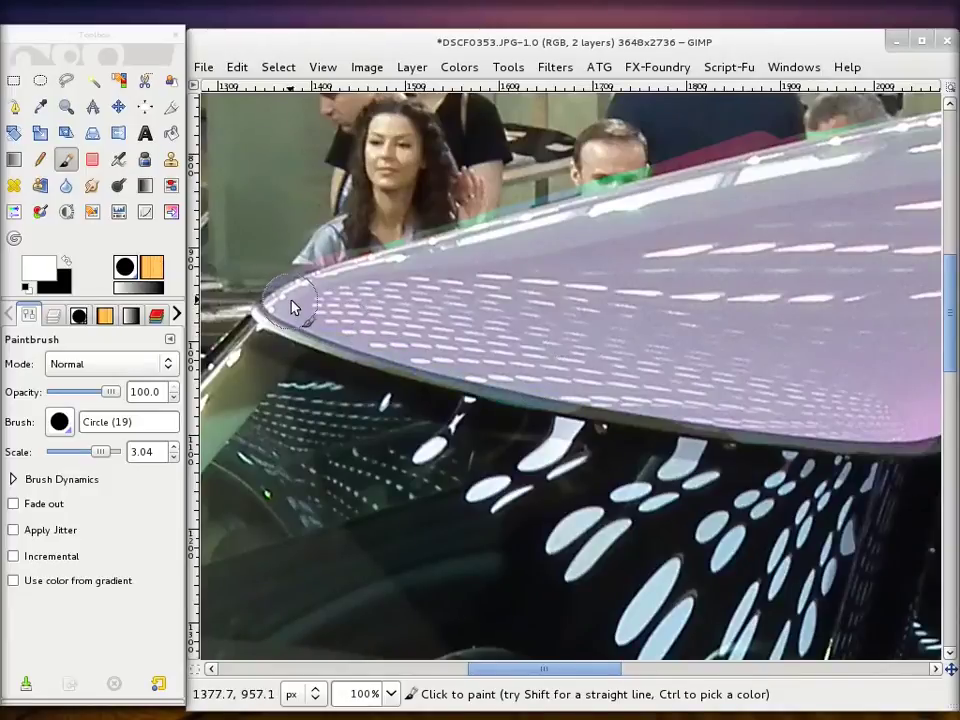
# Paint a Shift-click straight line along the roof edge
pyautogui.click(814, 418)
pyautogui.hscroll(3, 812, 400)
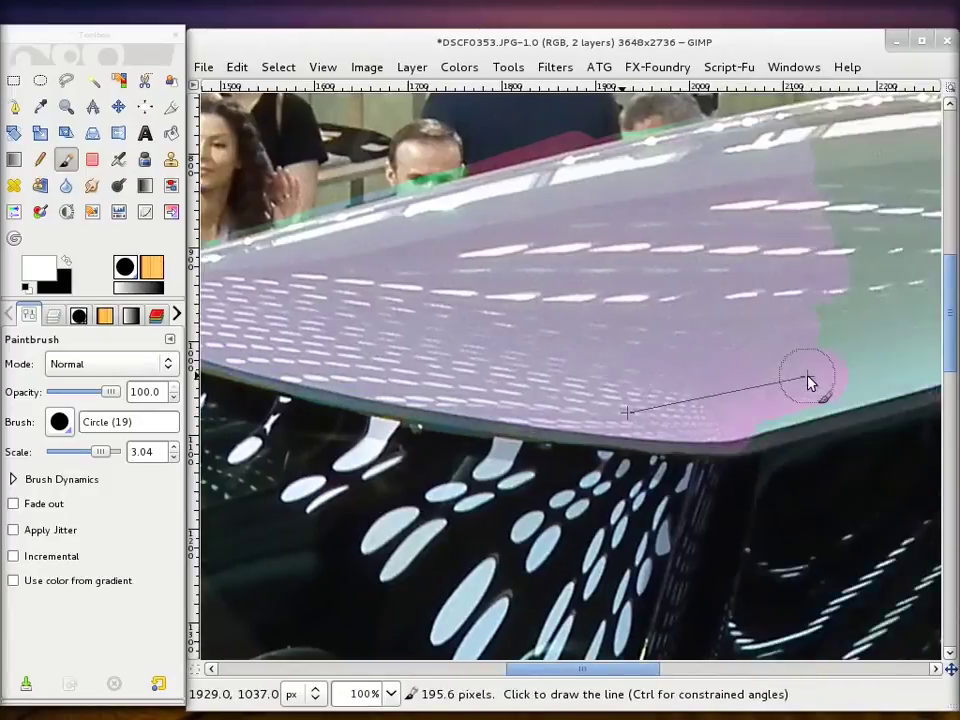
pyautogui.hscroll(3, 761, 381)
pyautogui.hscroll(3, 776, 381)
pyautogui.scroll(-1, 804, 369)
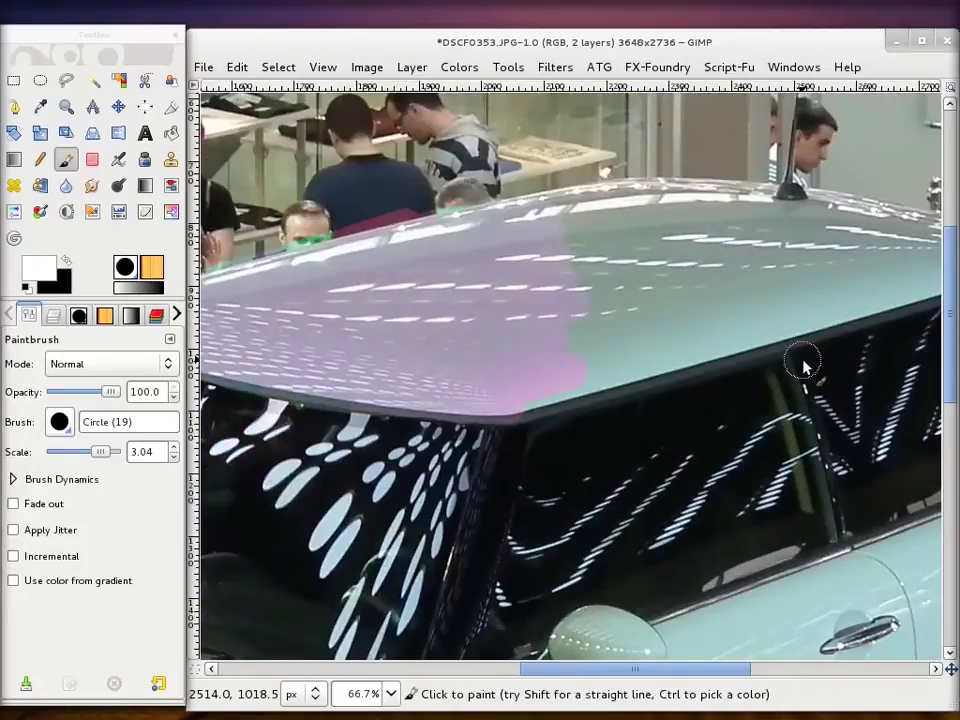
pyautogui.hscroll(5, 700, 368)
pyautogui.hscroll(-6, 580, 367)
pyautogui.hscroll(3, 610, 360)
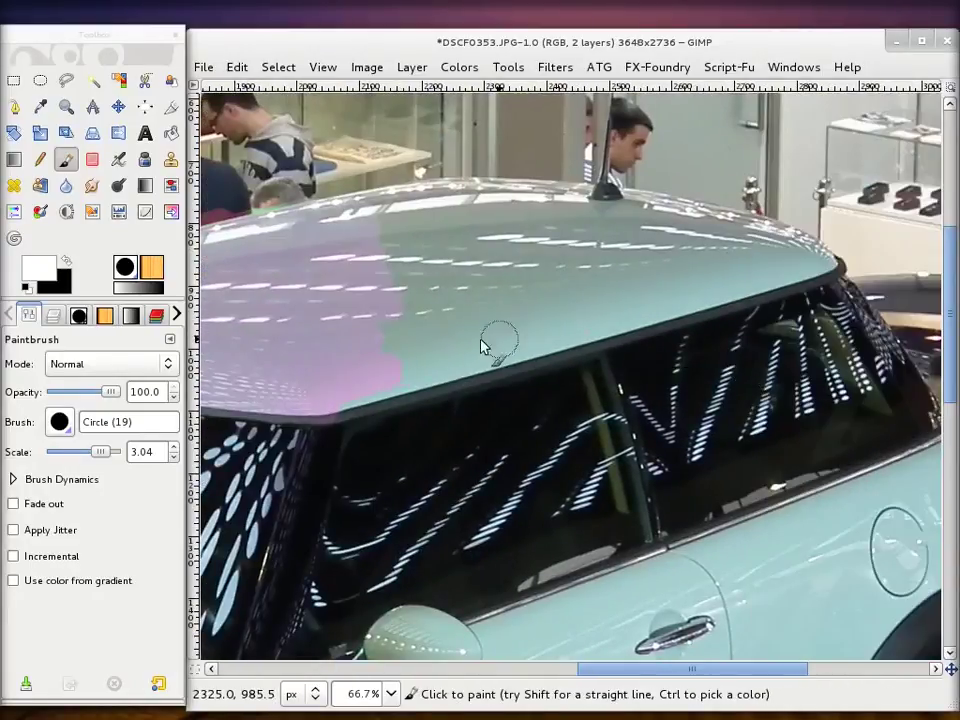
pyautogui.press('shift')
pyautogui.keyDown('shift'); pyautogui.click(335, 412); pyautogui.keyUp('shift')
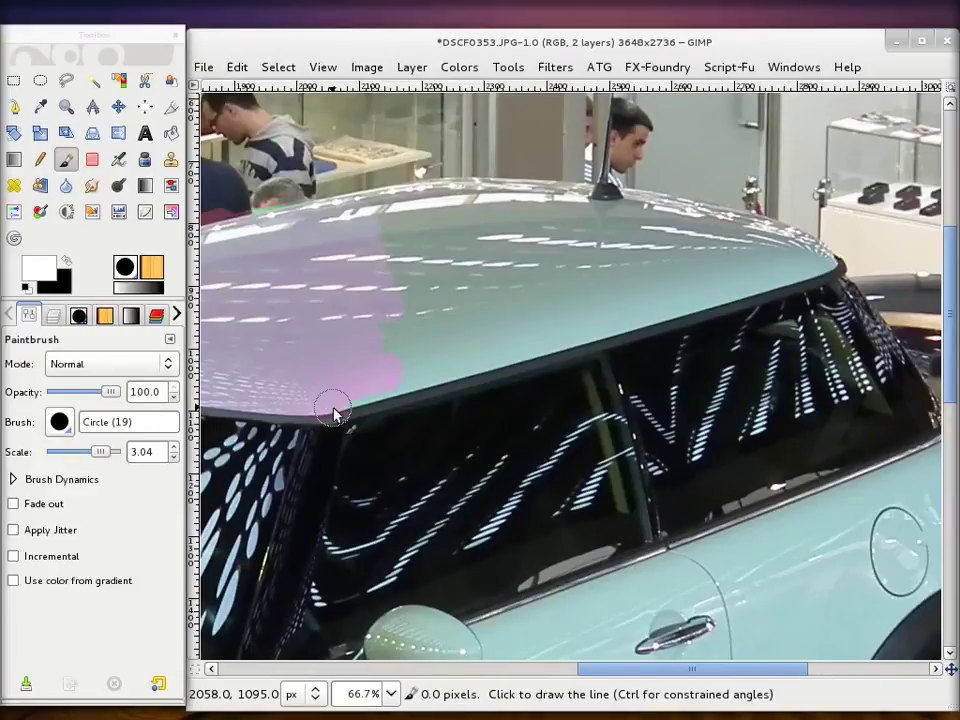
pyautogui.keyDown('shift'); pyautogui.click(833, 268); pyautogui.keyUp('shift')
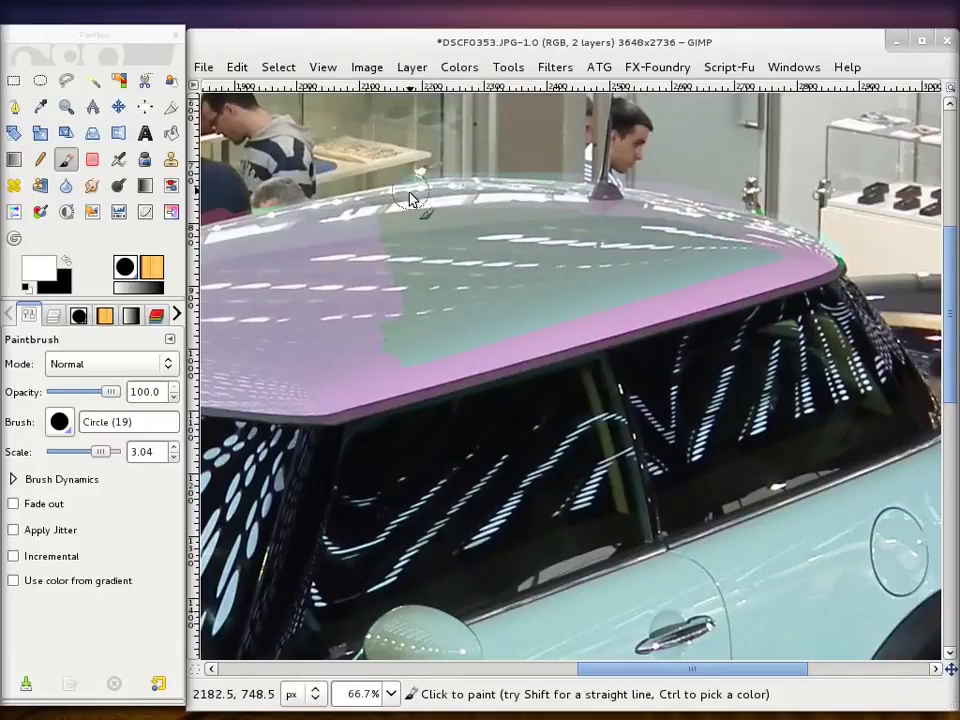
# Cover the remaining teal patches on the upper and middle roof
pyautogui.moveTo(380, 210)
pyautogui.mouseDown()
pyautogui.moveTo(514, 208)
pyautogui.moveTo(795, 272)
pyautogui.moveTo(696, 242)
pyautogui.moveTo(628, 285)
pyautogui.mouseUp()
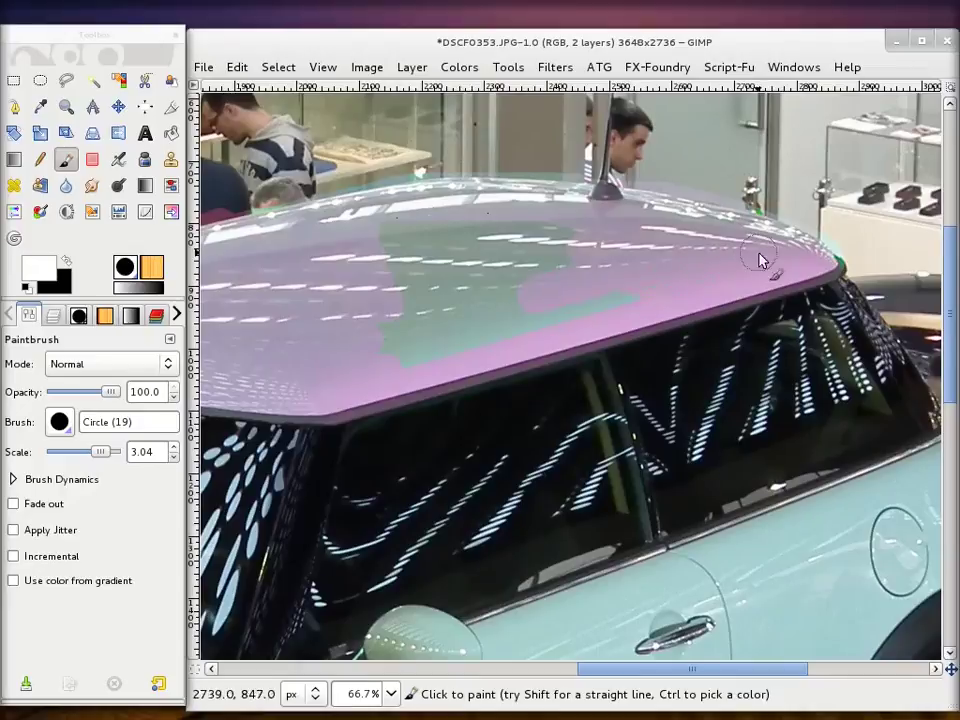
pyautogui.moveTo(510, 326)
pyautogui.mouseDown()
pyautogui.moveTo(447, 284)
pyautogui.moveTo(418, 208)
pyautogui.moveTo(435, 259)
pyautogui.moveTo(425, 282)
pyautogui.mouseUp()
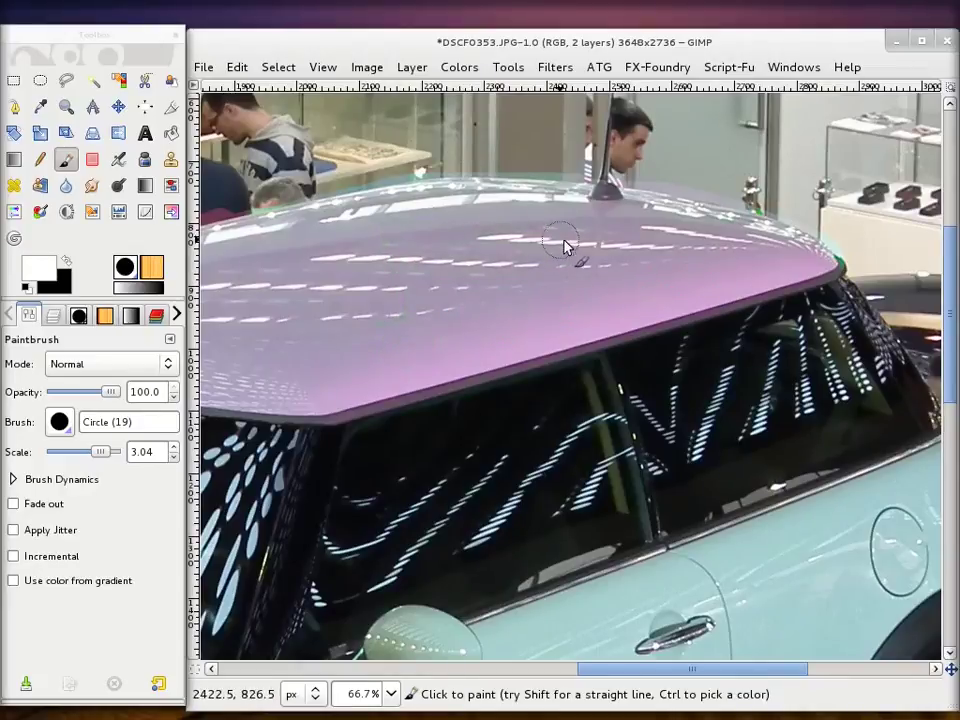
pyautogui.scroll(-2, 782, 293)
pyautogui.hscroll(5, 861, 343)
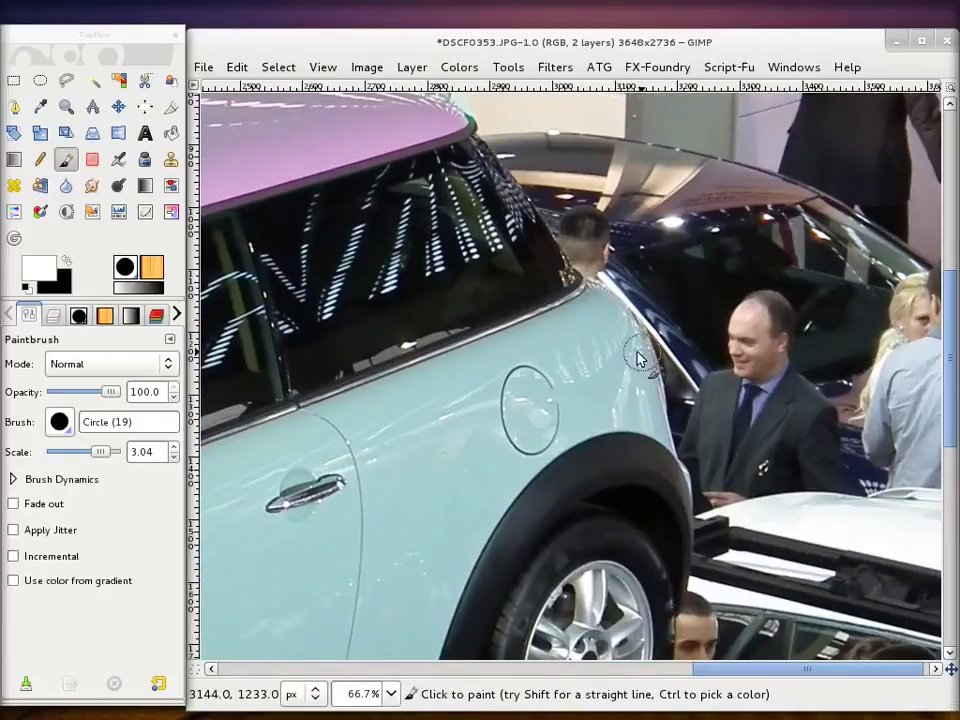
# Paint pink along the body line, rear edge, lower door and wheel-arch edge
pyautogui.moveTo(584, 306)
pyautogui.mouseDown()
pyautogui.moveTo(555, 328)
pyautogui.moveTo(300, 426)
pyautogui.mouseUp()
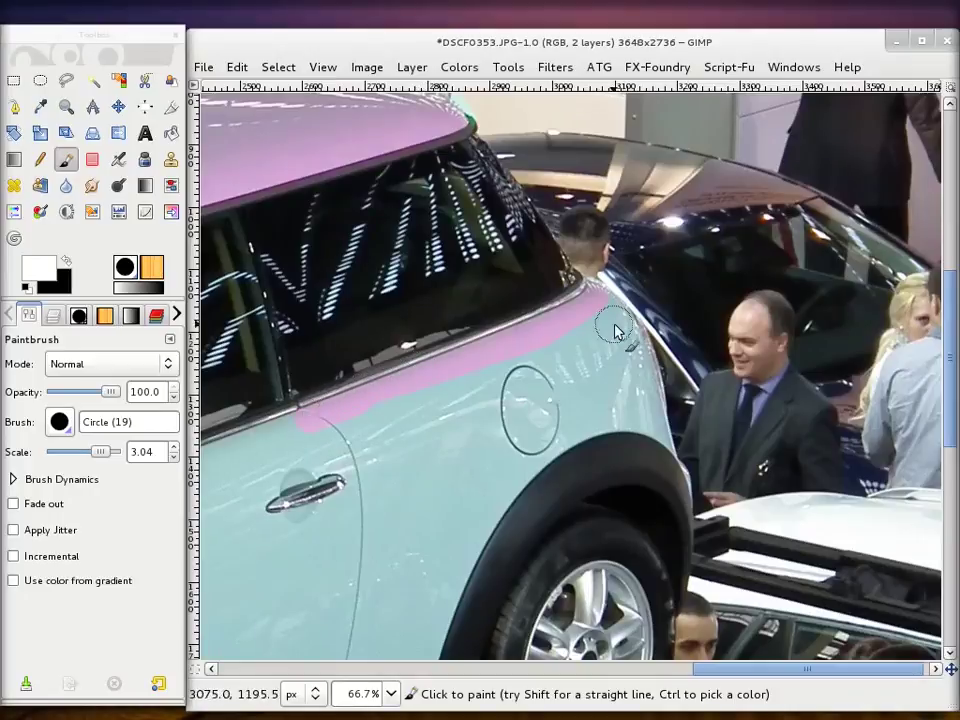
pyautogui.moveTo(598, 303)
pyautogui.mouseDown()
pyautogui.moveTo(628, 334)
pyautogui.moveTo(660, 418)
pyautogui.mouseUp()
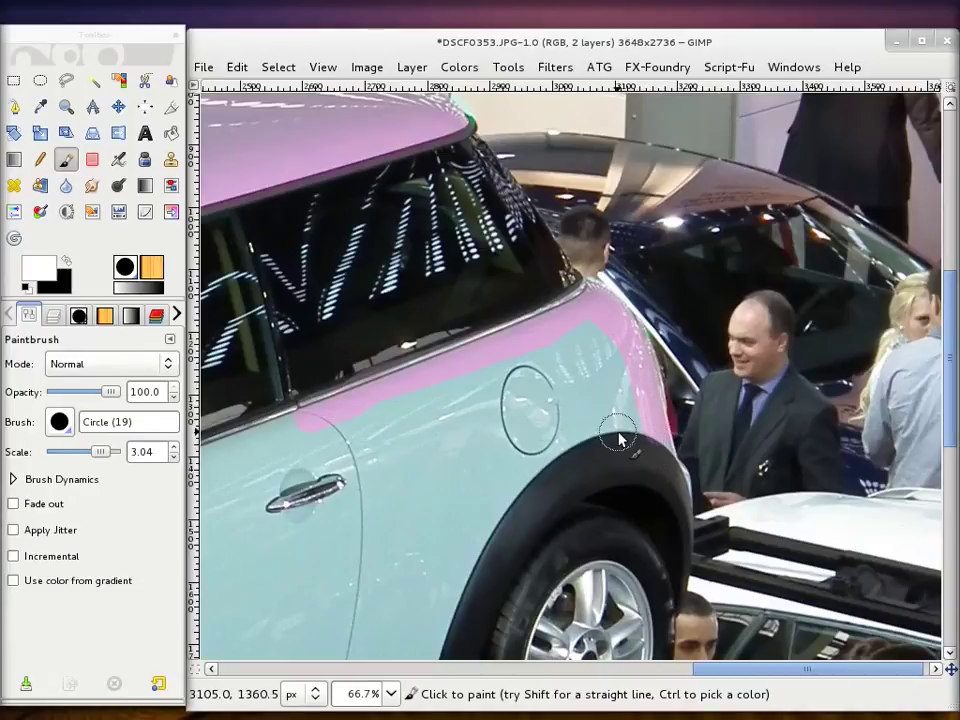
pyautogui.moveTo(676, 458)
pyautogui.mouseDown()
pyautogui.moveTo(690, 501)
pyautogui.moveTo(643, 434)
pyautogui.moveTo(610, 411)
pyautogui.moveTo(620, 388)
pyautogui.moveTo(588, 332)
pyautogui.moveTo(549, 396)
pyautogui.moveTo(510, 407)
pyautogui.moveTo(424, 399)
pyautogui.moveTo(270, 505)
pyautogui.moveTo(574, 420)
pyautogui.moveTo(491, 501)
pyautogui.moveTo(514, 497)
pyautogui.moveTo(467, 570)
pyautogui.mouseUp()
pyautogui.scroll(-3, 467, 570)
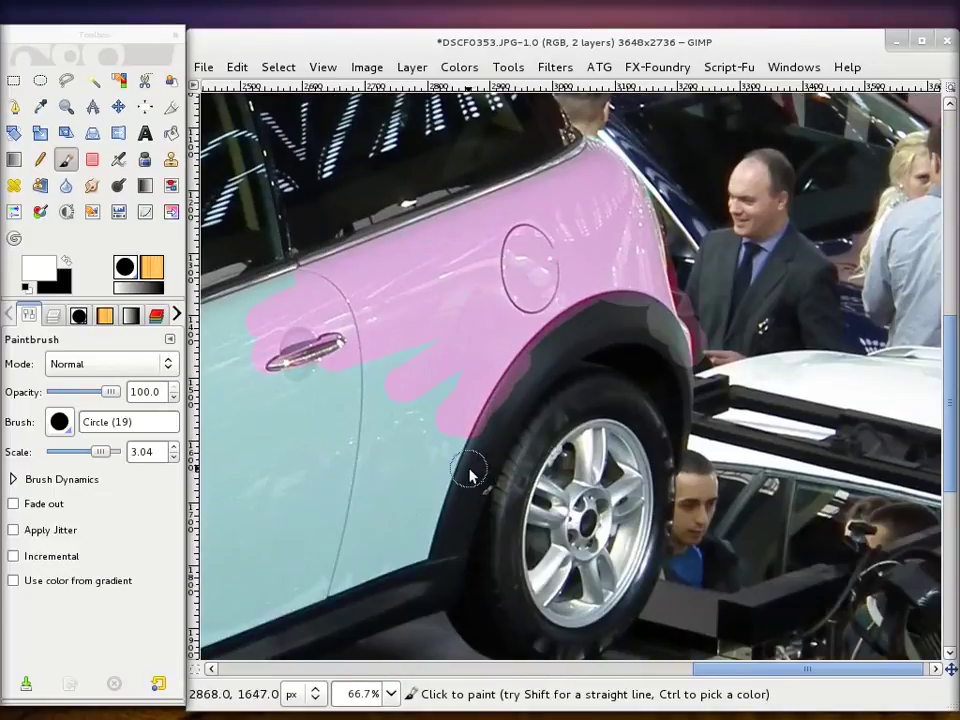
pyautogui.moveTo(462, 432)
pyautogui.mouseDown()
pyautogui.moveTo(439, 476)
pyautogui.moveTo(467, 381)
pyautogui.moveTo(349, 403)
pyautogui.moveTo(364, 336)
pyautogui.mouseUp()
pyautogui.scroll(-3, 432, 390)
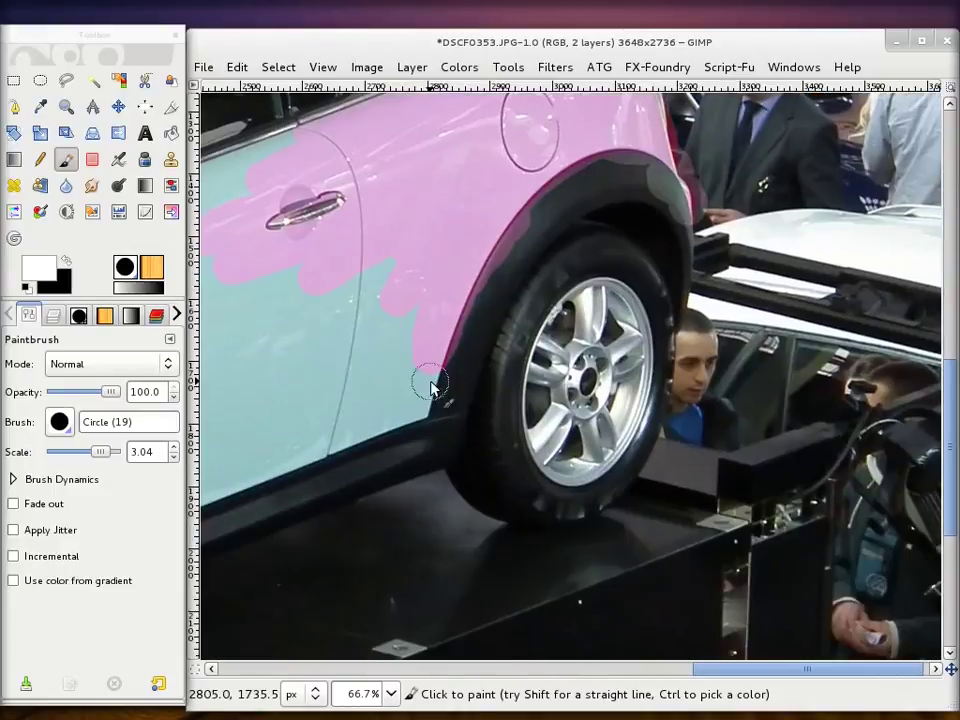
pyautogui.moveTo(431, 375); pyautogui.dragTo(425, 399)
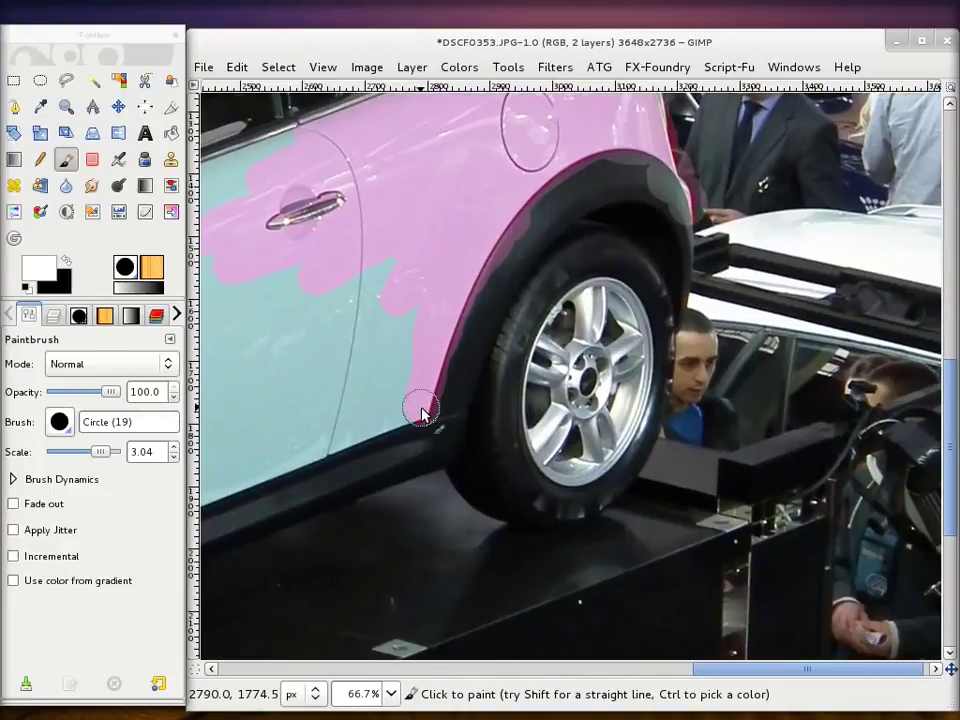
pyautogui.scroll(6, 425, 410)
pyautogui.scroll(-10, 427, 407)
pyautogui.hscroll(-8, 429, 400)
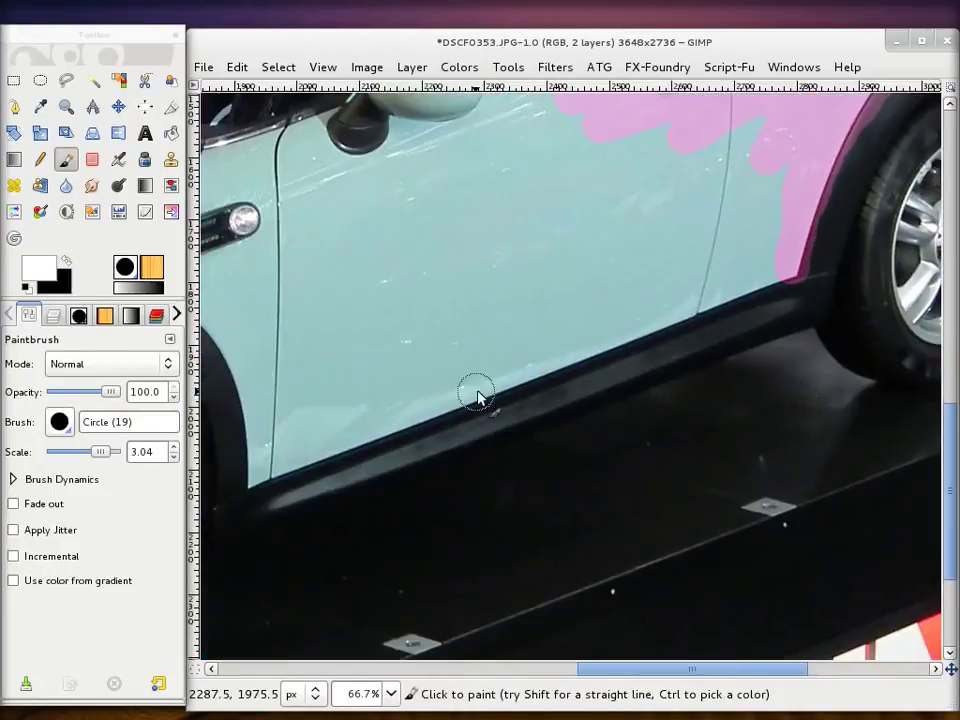
# Shift-click a straight line along the sill and fill pink above it
pyautogui.click(787, 272)
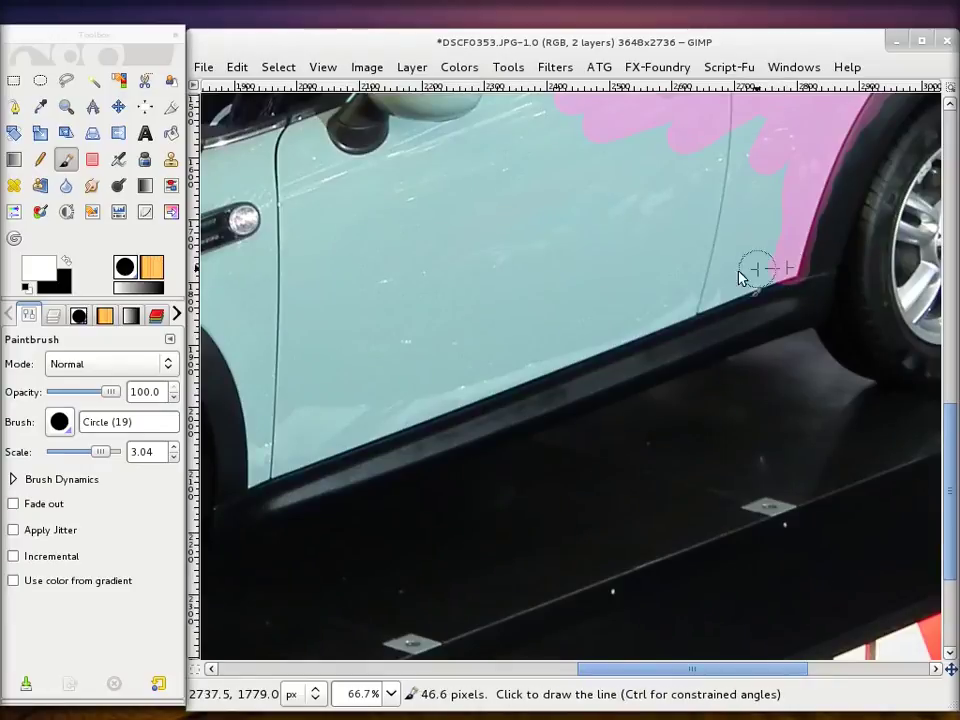
pyautogui.keyDown('shift'); pyautogui.click(253, 485); pyautogui.keyUp('shift')
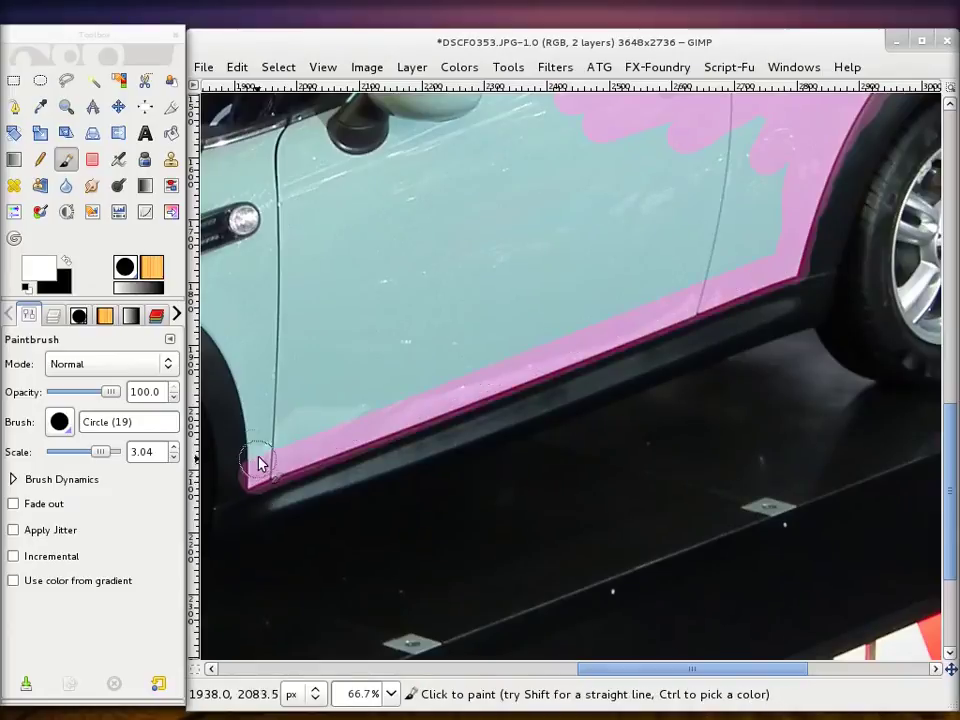
pyautogui.moveTo(780, 248)
pyautogui.mouseDown()
pyautogui.moveTo(771, 171)
pyautogui.moveTo(707, 279)
pyautogui.moveTo(735, 268)
pyautogui.moveTo(502, 345)
pyautogui.mouseUp()
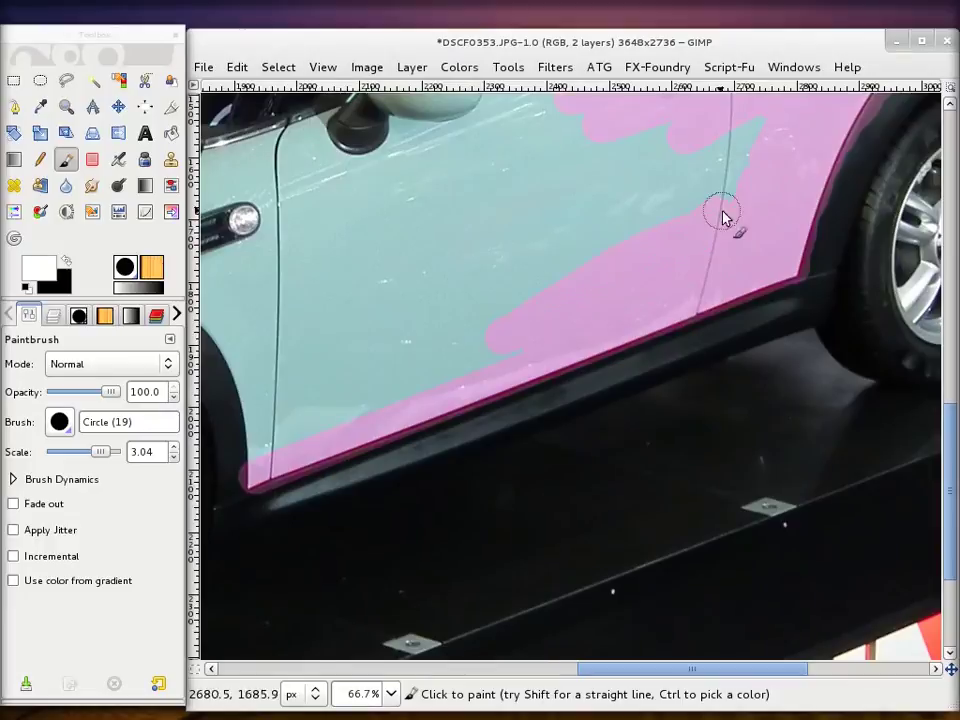
pyautogui.scroll(2, 510, 456)
pyautogui.hscroll(-3, 510, 456)
pyautogui.scroll(1, 476, 465)
pyautogui.scroll(-1, 473, 465)
# Paint the mask over the bonnet, front corner and the leftover green door patch
pyautogui.hscroll(-3, 473, 465)
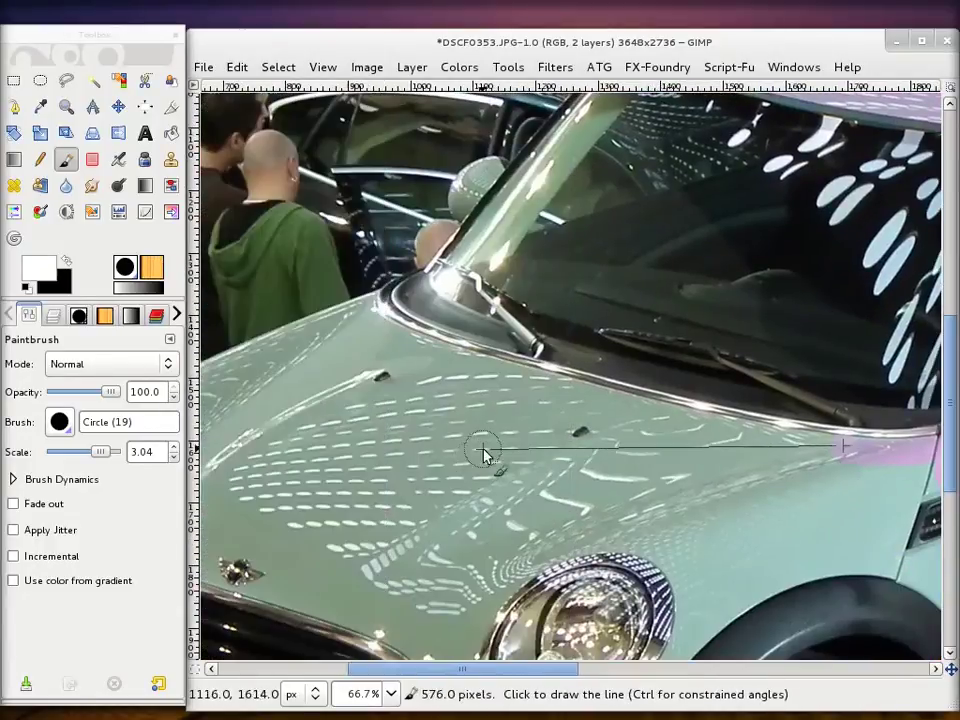
pyautogui.moveTo(843, 452)
pyautogui.mouseDown()
pyautogui.moveTo(733, 435)
pyautogui.moveTo(397, 346)
pyautogui.mouseUp()
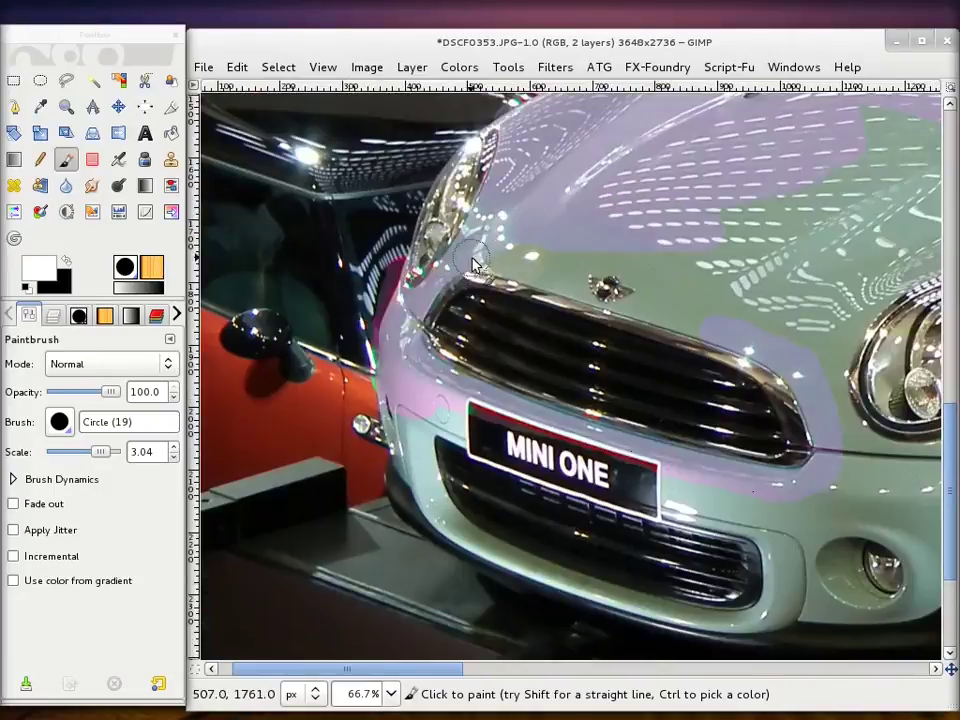
pyautogui.moveTo(474, 263)
pyautogui.mouseDown()
pyautogui.moveTo(641, 315)
pyautogui.moveTo(714, 326)
pyautogui.moveTo(536, 270)
pyautogui.moveTo(560, 256)
pyautogui.mouseUp()
pyautogui.moveTo(722, 300); pyautogui.dragTo(838, 240)
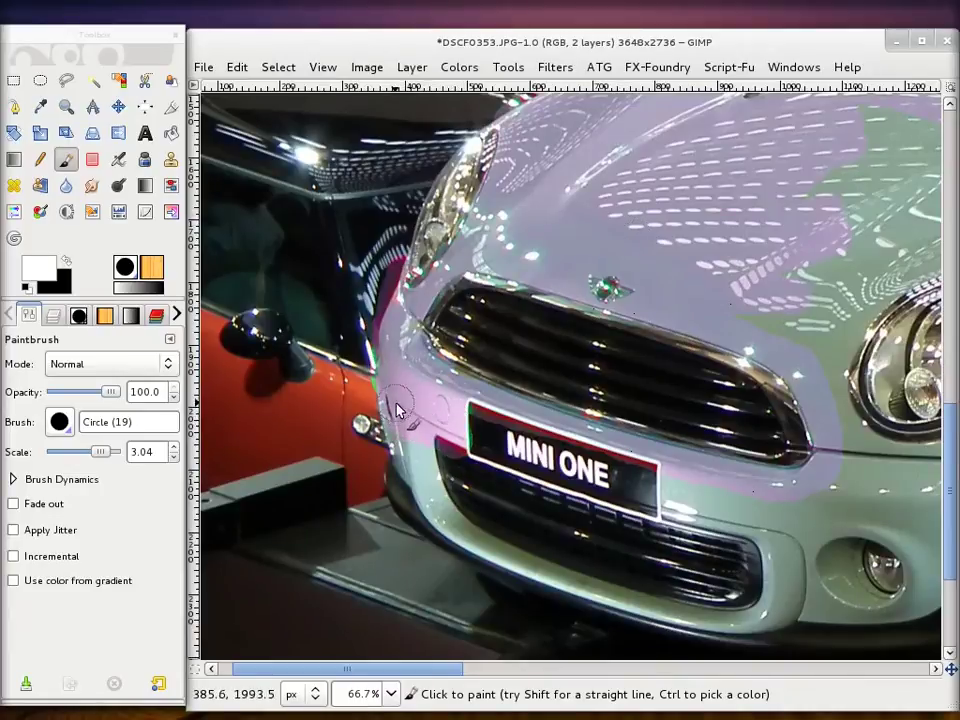
pyautogui.moveTo(391, 386); pyautogui.dragTo(405, 445)
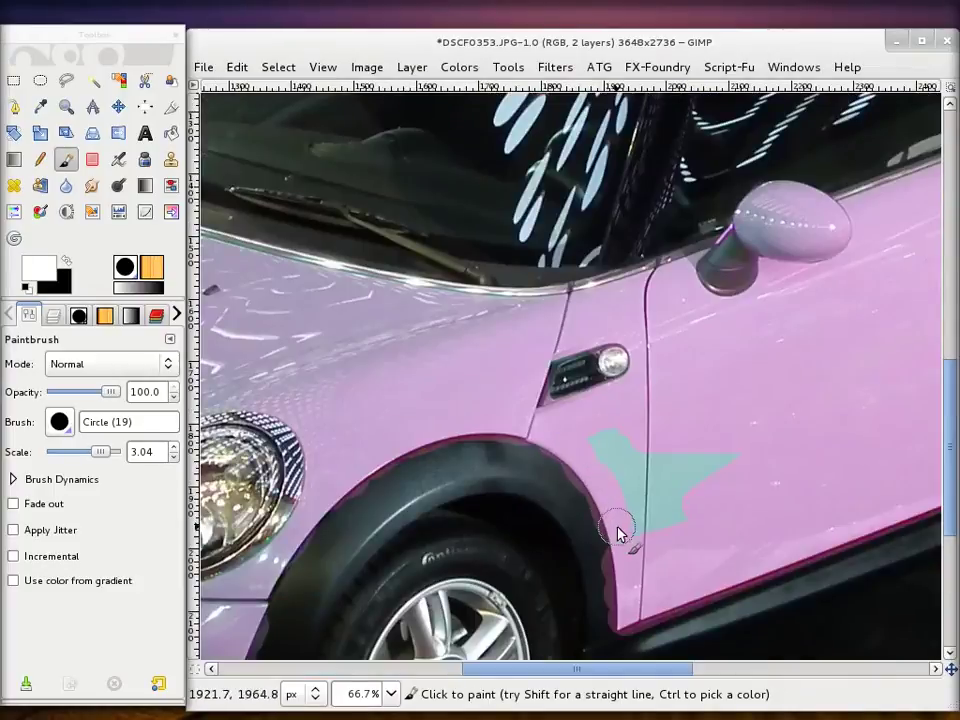
pyautogui.moveTo(617, 533)
pyautogui.mouseDown()
pyautogui.moveTo(686, 527)
pyautogui.moveTo(729, 471)
pyautogui.moveTo(606, 450)
pyautogui.mouseUp()
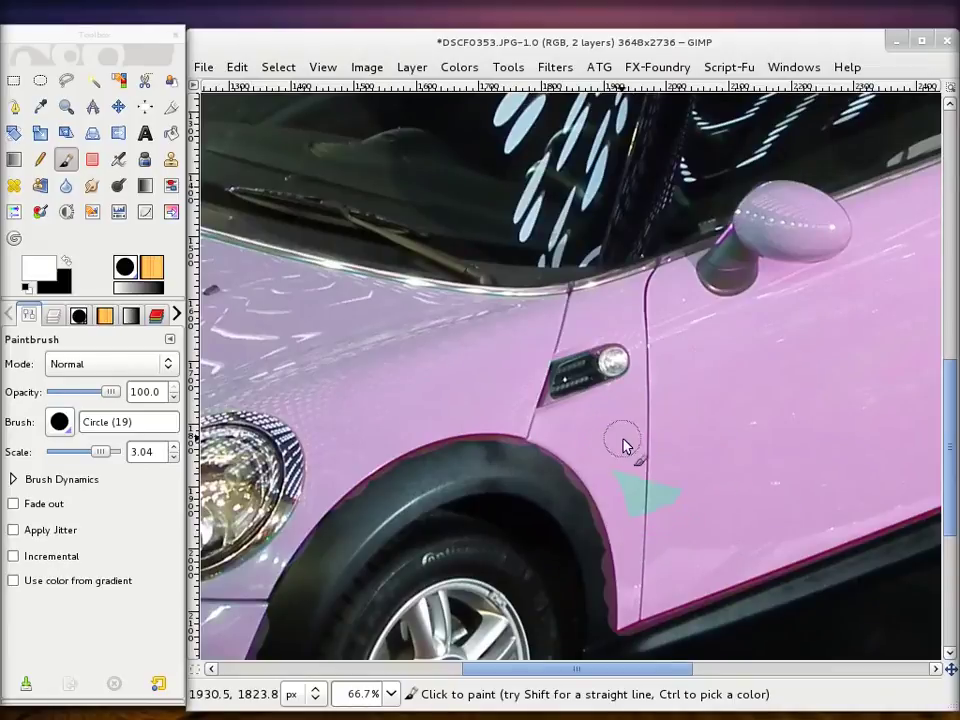
pyautogui.scroll(-2, 632, 368)
pyautogui.hscroll(-3, 566, 387)
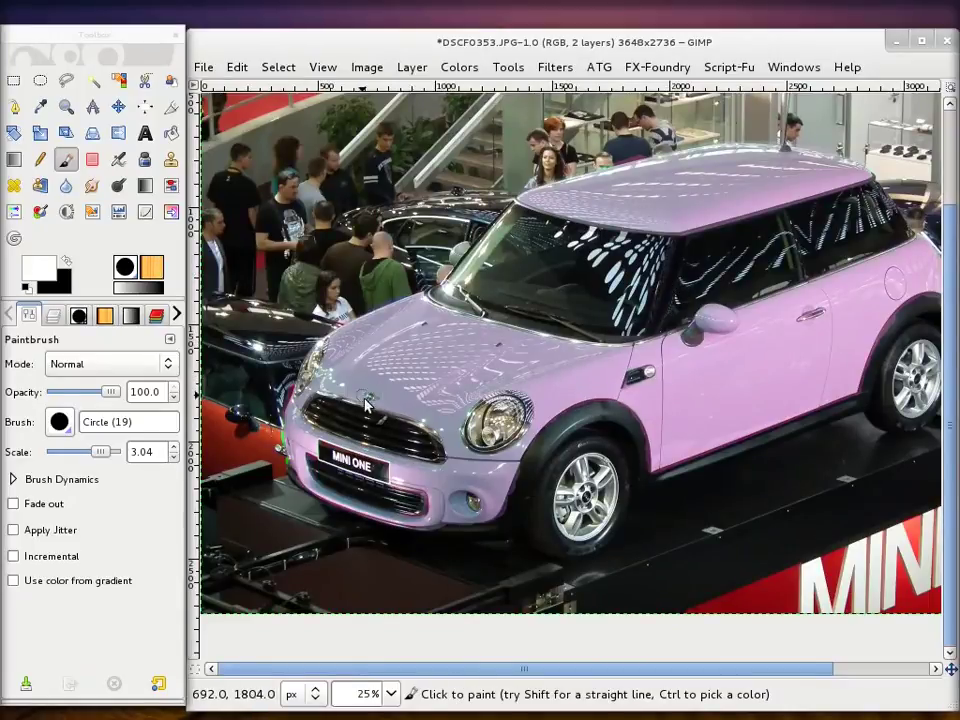
# Display the Background copy's layer mask alone on the canvas
pyautogui.click(54, 316)
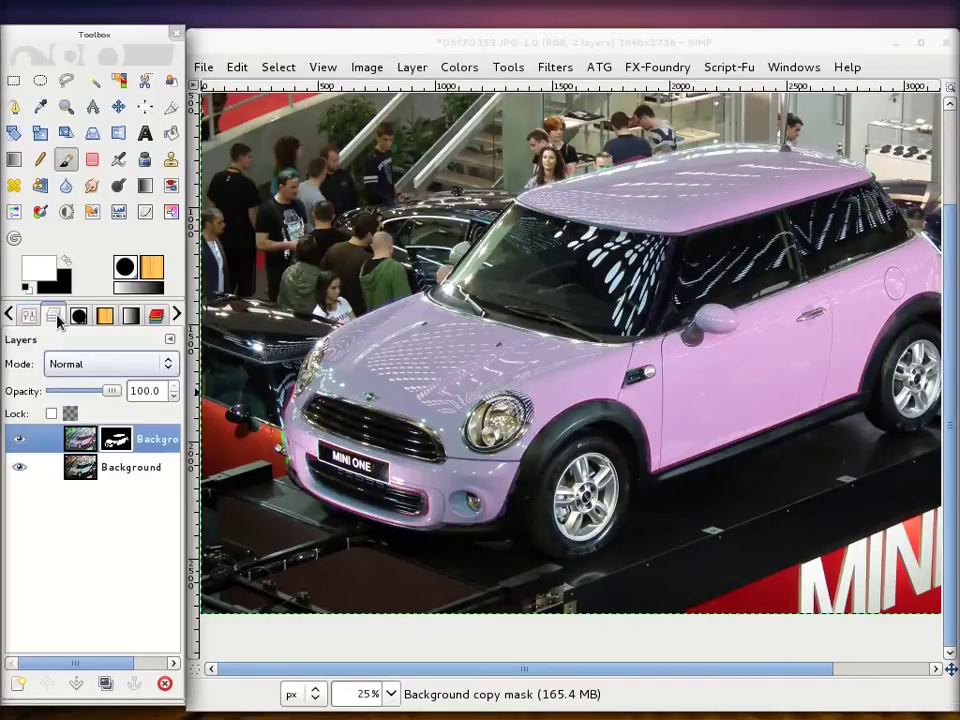
pyautogui.rightClick(114, 450)
pyautogui.click(250, 344)
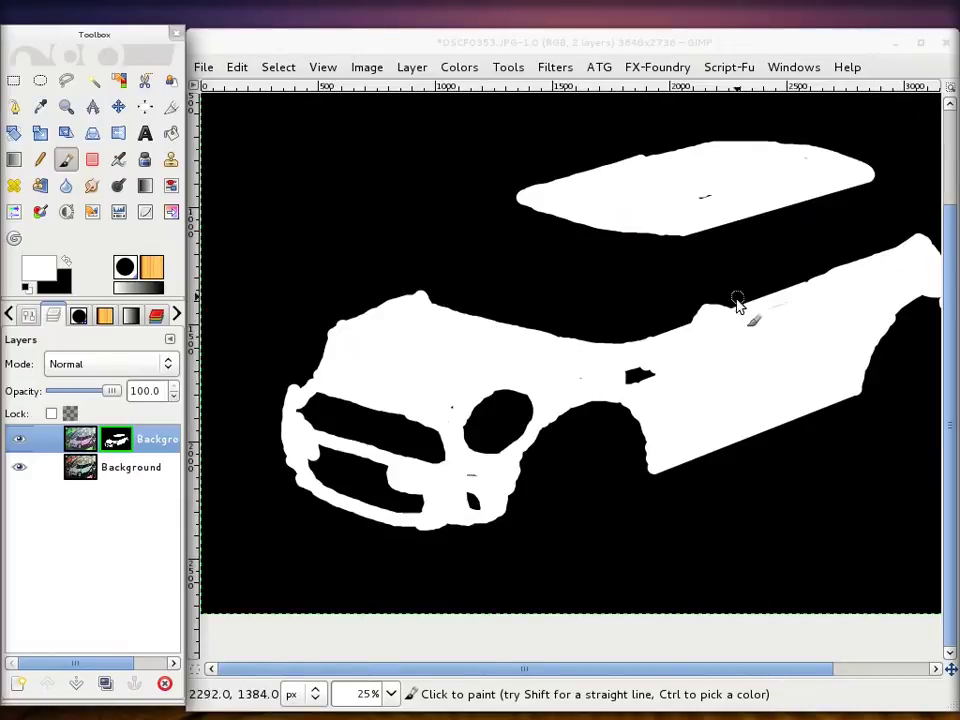
# Whiten the dark speck and top roof edge in the mask, then pan around inspecting it
pyautogui.scroll(3, 790, 240)
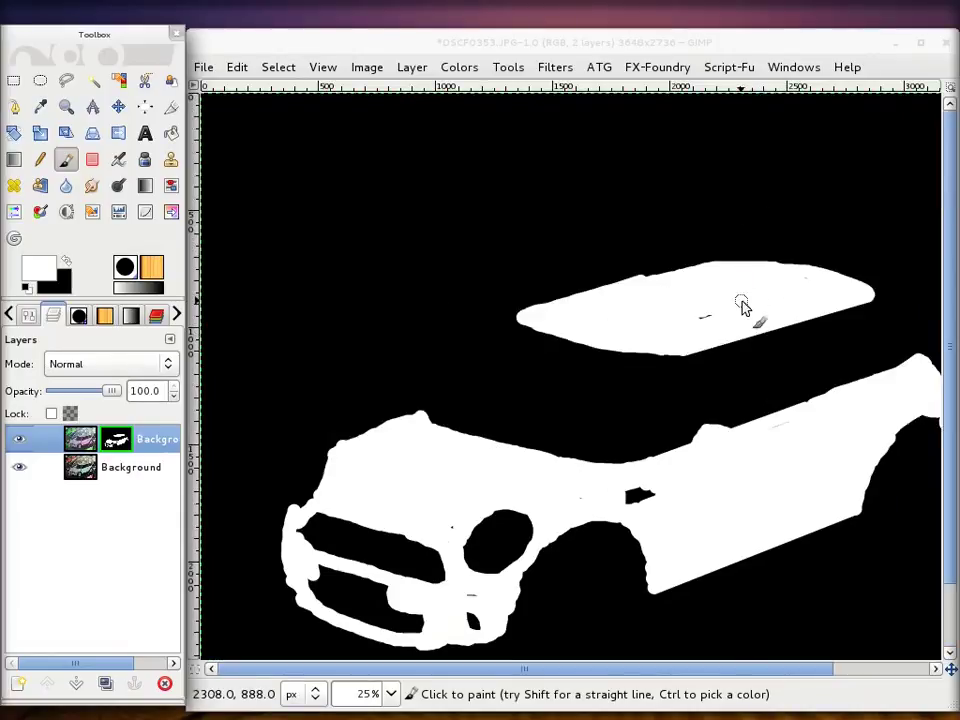
pyautogui.scroll(1, 767, 328)
pyautogui.scroll(1, 761, 319)
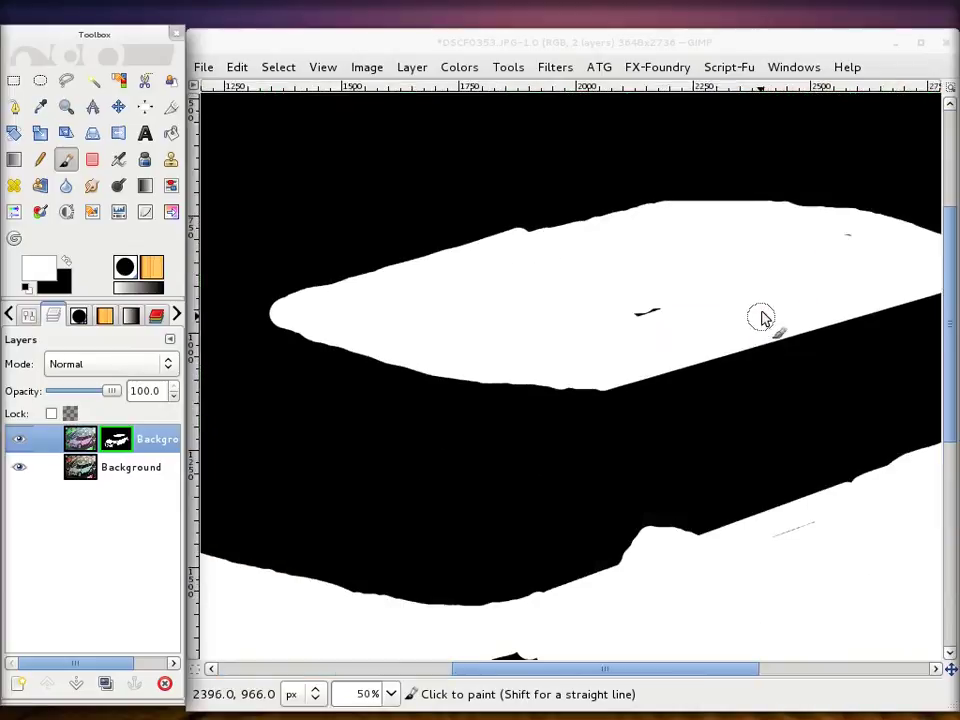
pyautogui.click(850, 235)
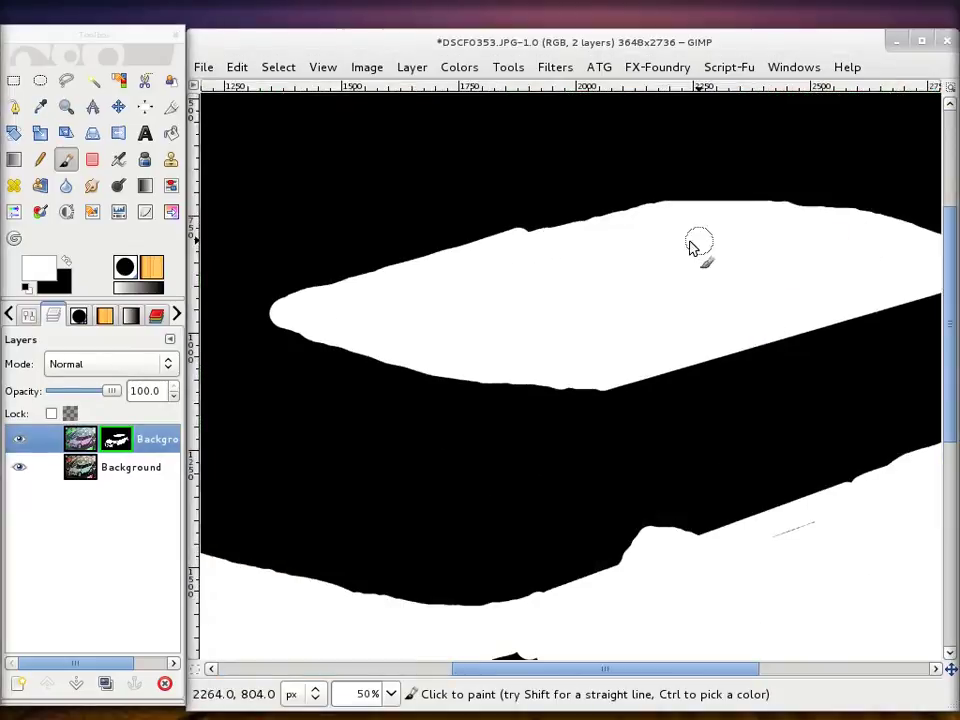
pyautogui.moveTo(530, 245); pyautogui.dragTo(640, 216)
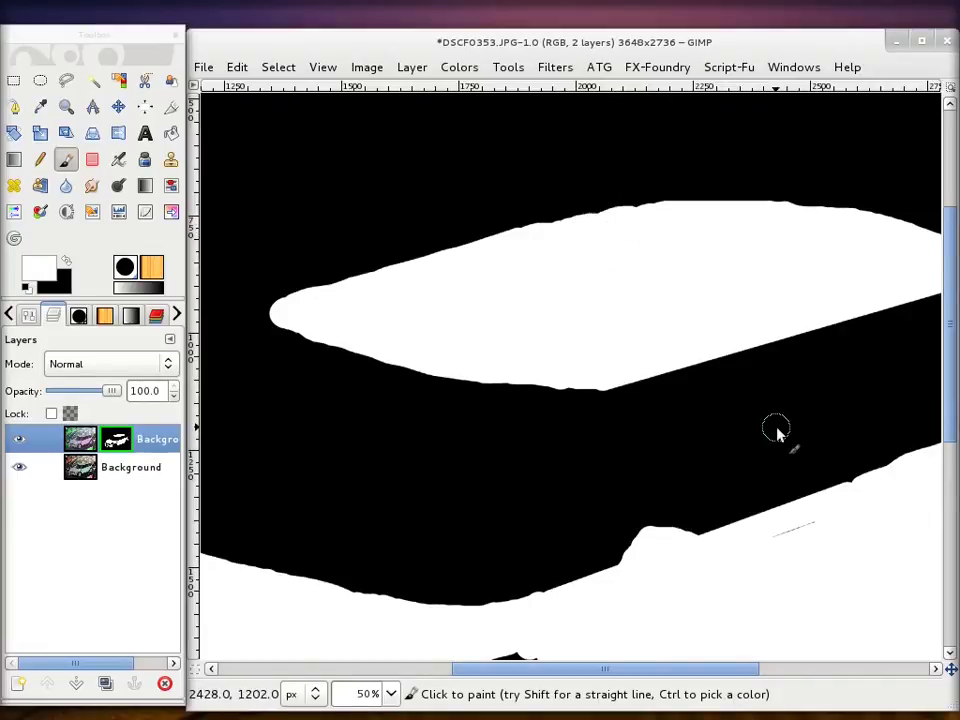
pyautogui.scroll(-3, 775, 430)
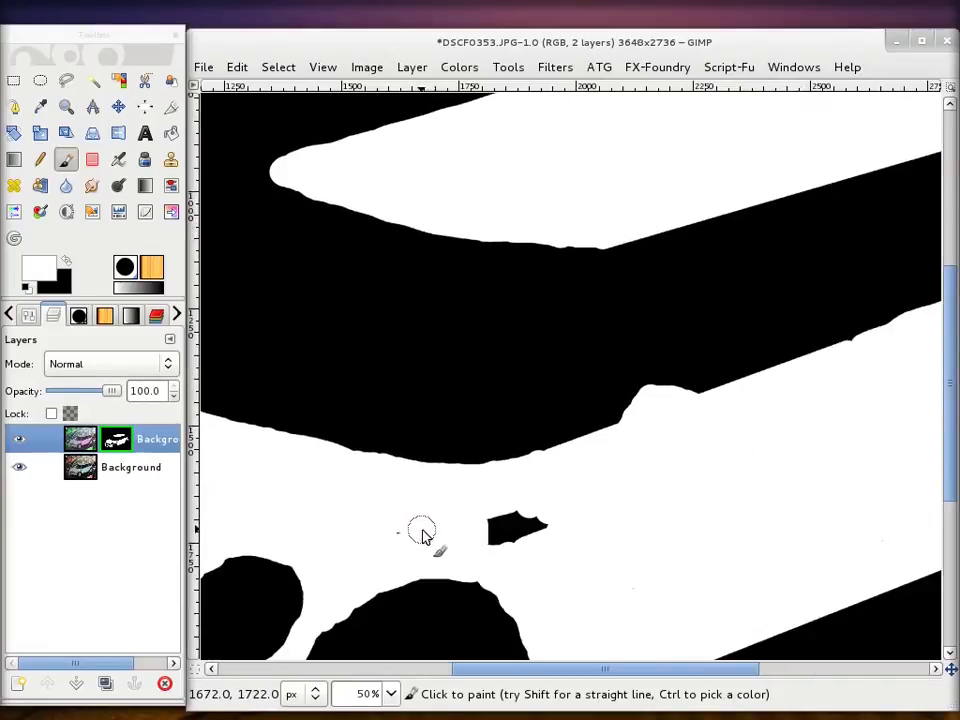
pyautogui.hscroll(4, 600, 515)
pyautogui.scroll(-6, 615, 495)
pyautogui.scroll(6, 620, 420)
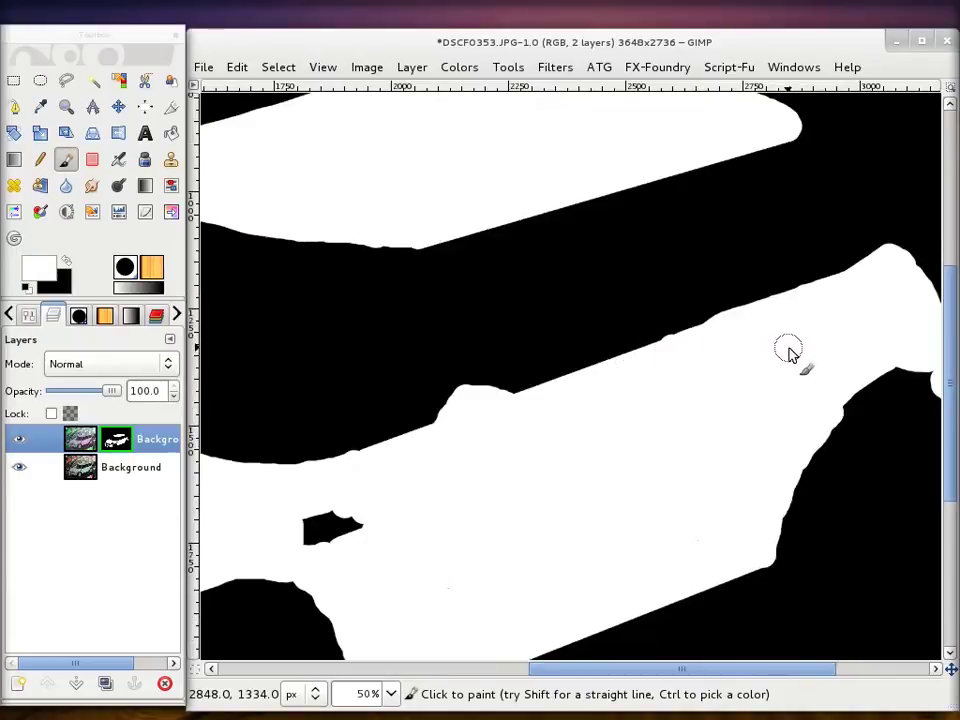
pyautogui.scroll(-3, 786, 352)
pyautogui.hscroll(4, 790, 312)
pyautogui.hscroll(1, 650, 335)
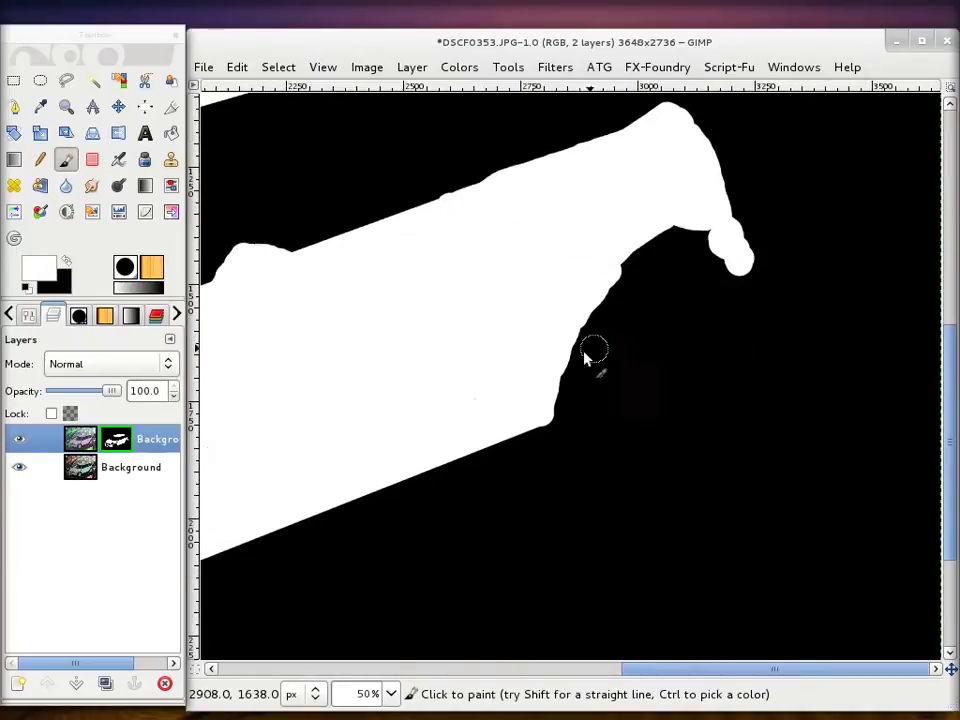
pyautogui.scroll(3, 590, 370)
pyautogui.hscroll(-4, 570, 386)
pyautogui.hscroll(4, 565, 420)
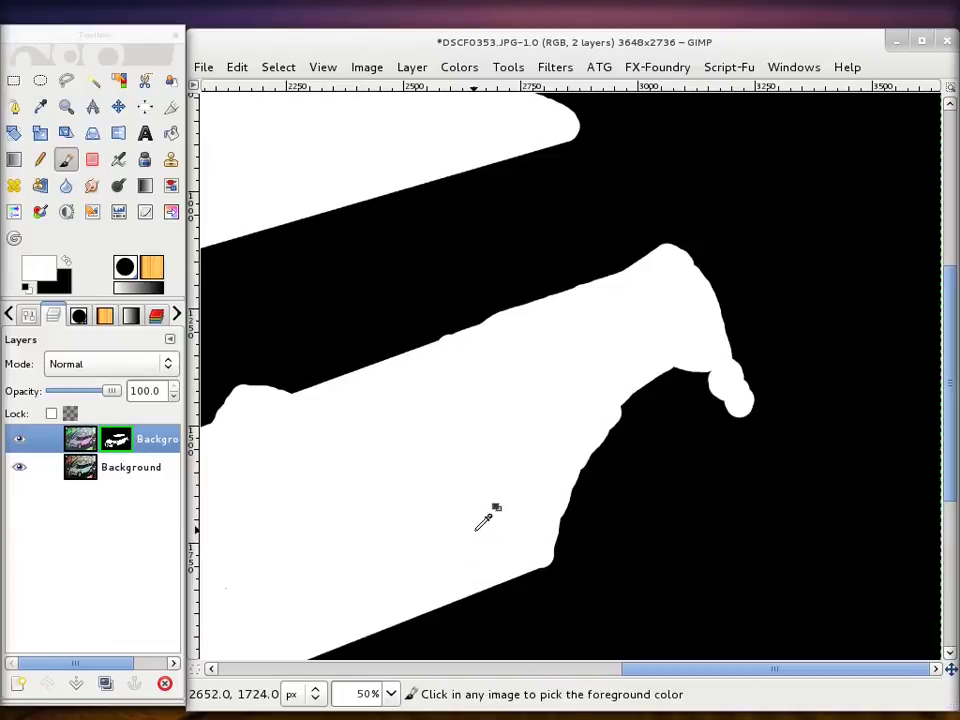
pyautogui.hscroll(-10, 471, 525)
pyautogui.hscroll(-8, 471, 525)
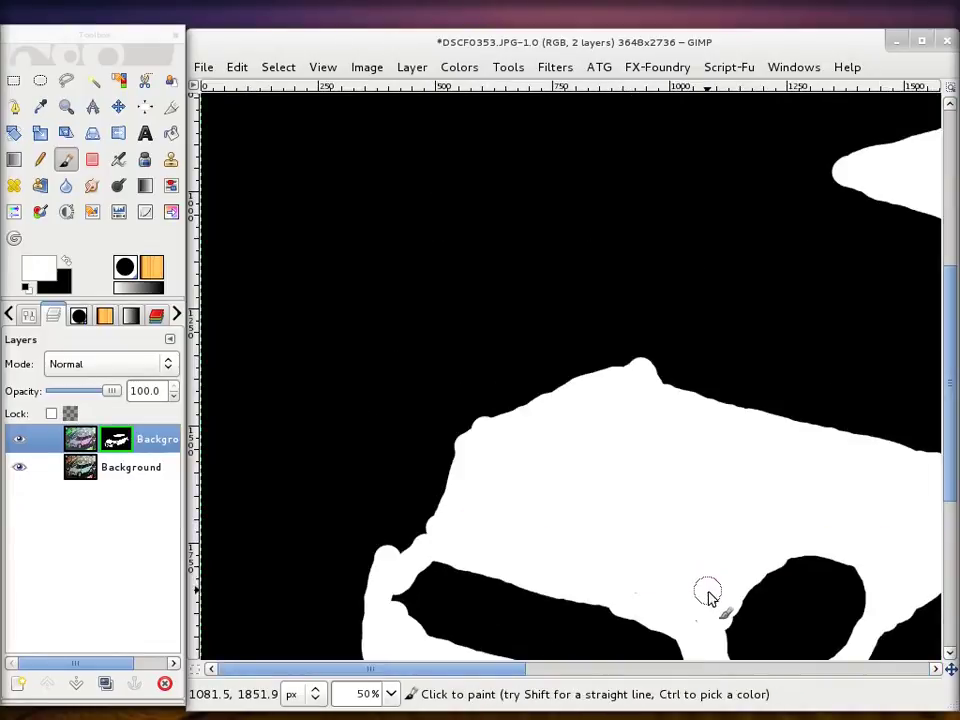
pyautogui.scroll(-5, 645, 548)
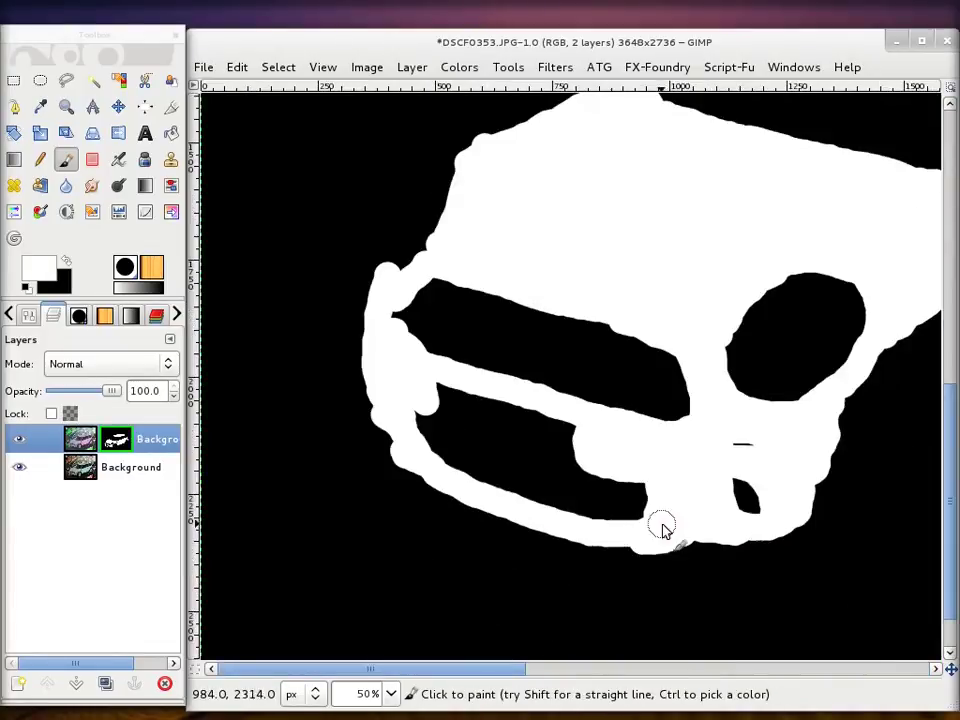
pyautogui.keyDown('ctrl'); pyautogui.scroll(1, 690, 508); pyautogui.keyUp('ctrl')
pyautogui.keyDown('ctrl'); pyautogui.scroll(2, 696, 504); pyautogui.keyUp('ctrl')
pyautogui.keyDown('ctrl'); pyautogui.scroll(-2, 696, 504); pyautogui.keyUp('ctrl')
pyautogui.keyDown('ctrl'); pyautogui.scroll(-2, 648, 484); pyautogui.keyUp('ctrl')
pyautogui.scroll(3, 633, 494)
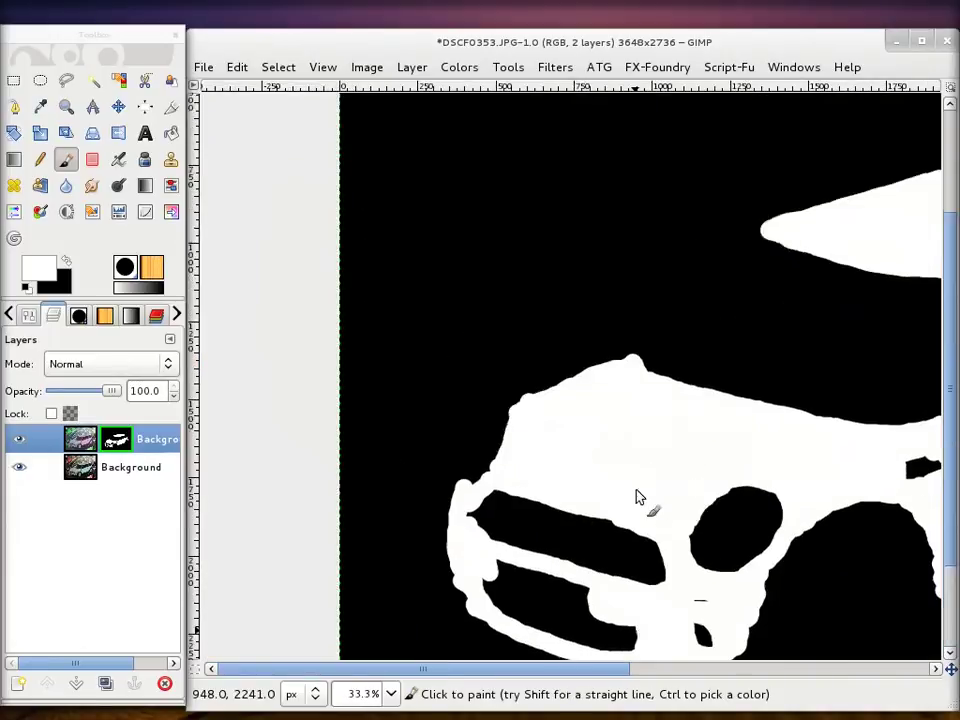
# Turn off Show Layer Mask to view the recoloured photo again
pyautogui.rightClick(157, 446)
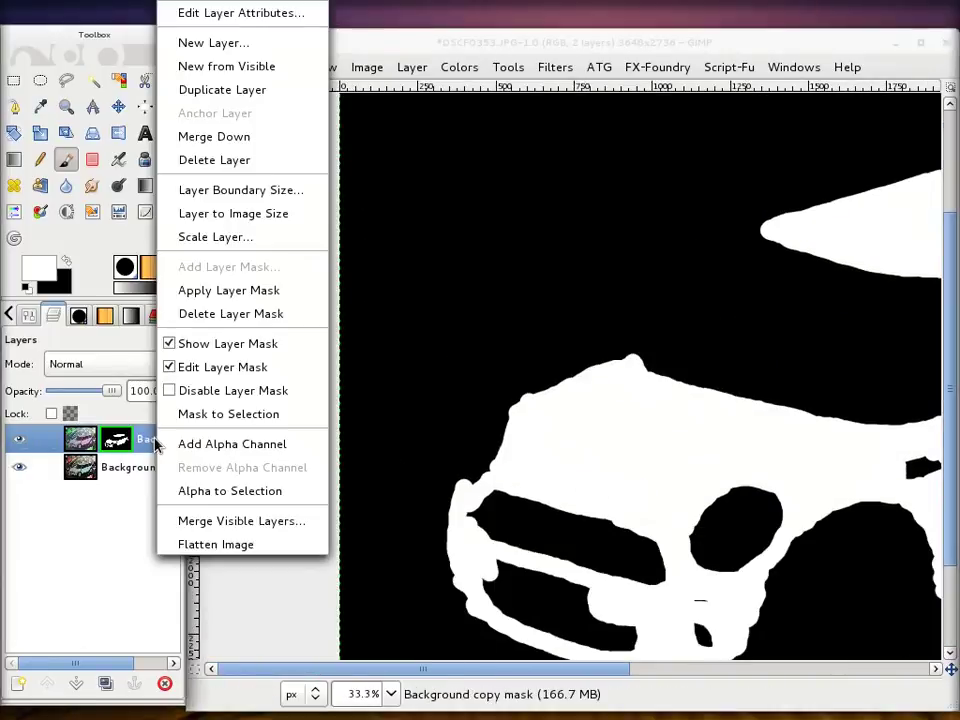
pyautogui.click(175, 343)
pyautogui.scroll(-3, 710, 378)
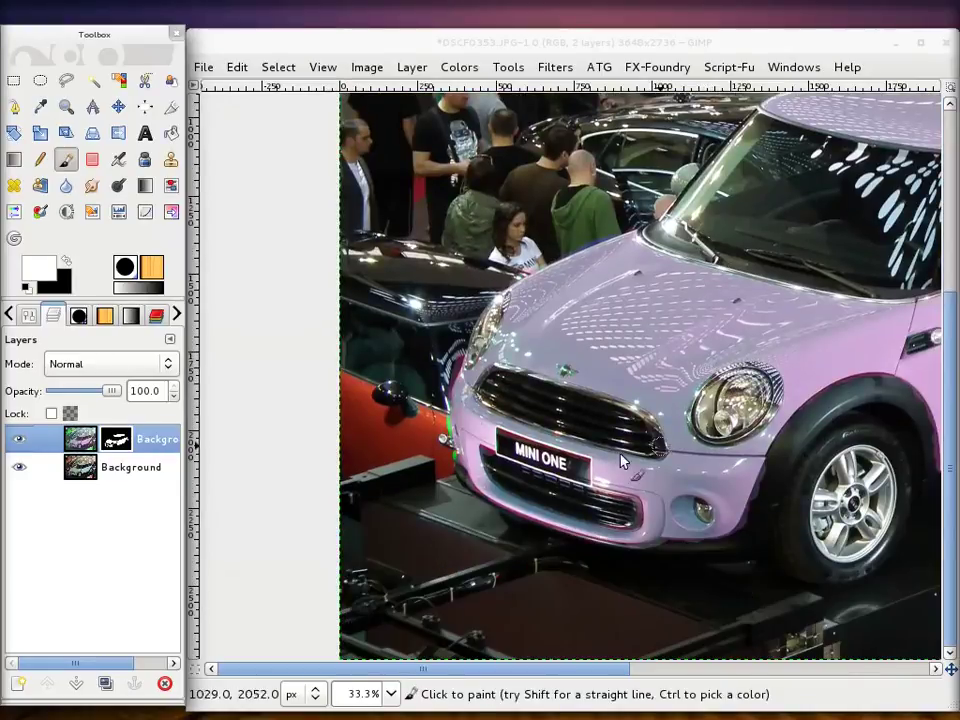
# Set the Paintbrush scale to 1.32 and make black the foreground colour
pyautogui.doubleClick(65, 159)
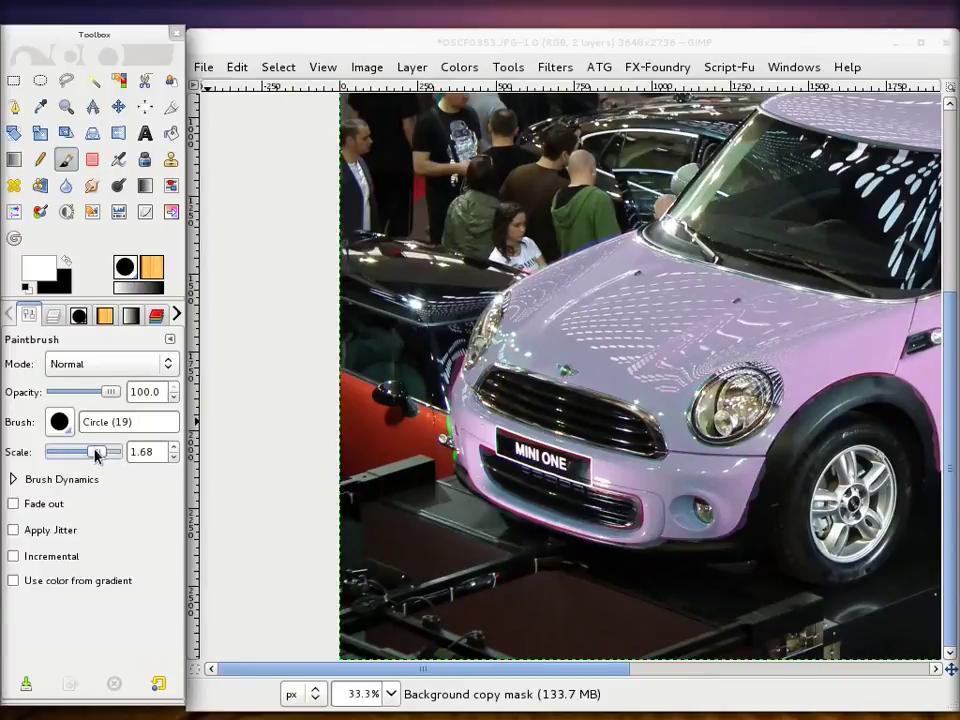
pyautogui.moveTo(97, 455); pyautogui.dragTo(92, 455)
pyautogui.scroll(1, 729, 456)
pyautogui.scroll(2, 797, 482)
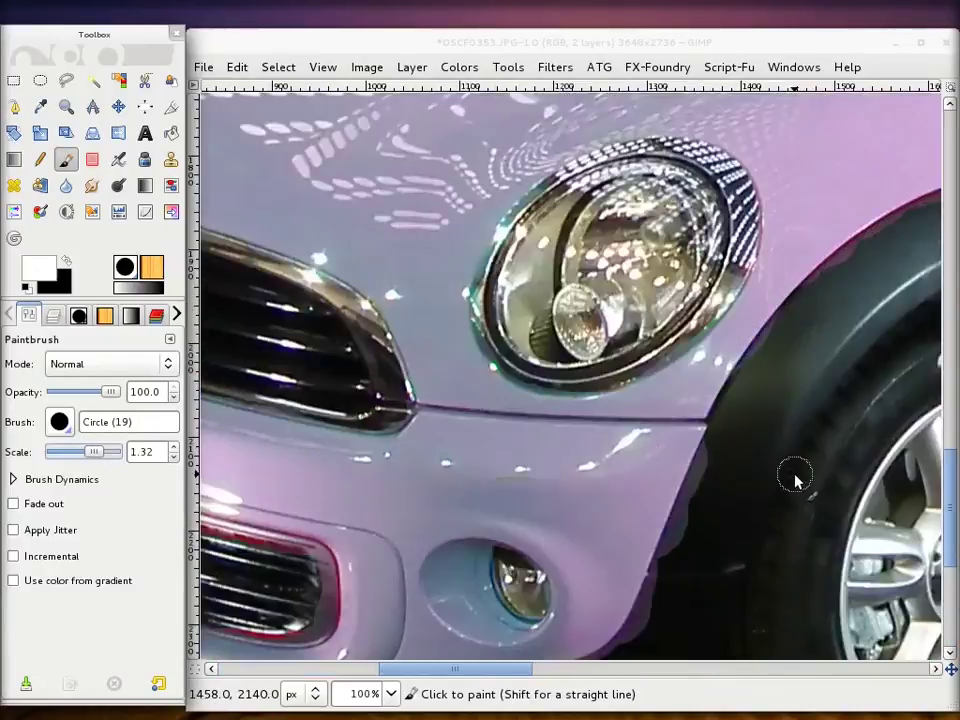
pyautogui.scroll(1, 790, 478)
pyautogui.click(68, 262)
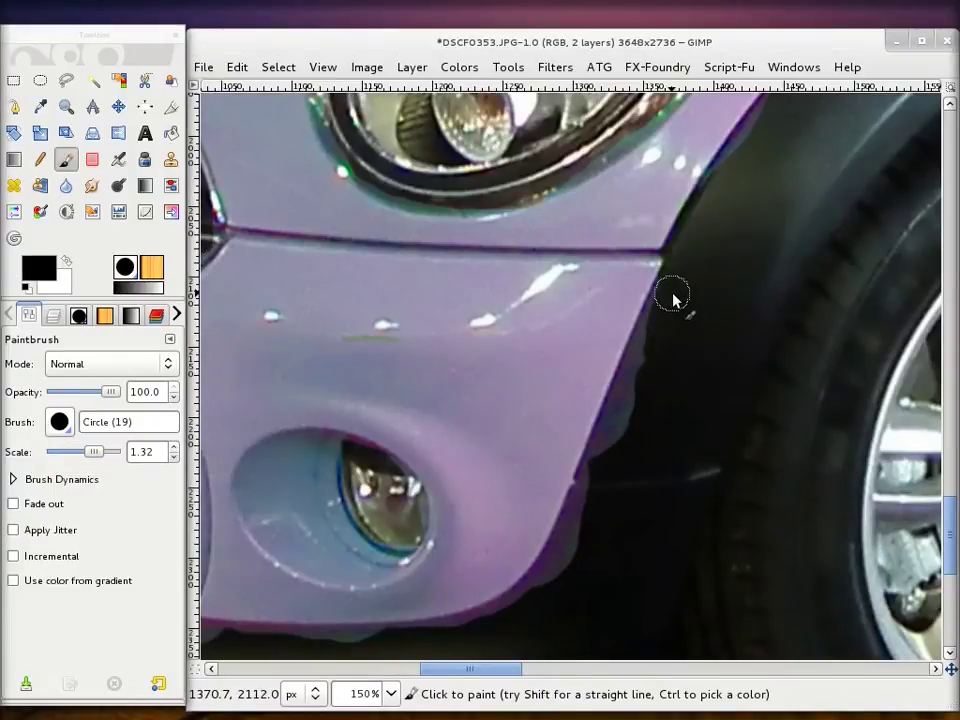
# Paint out the pink fringe along the car's front edge and lower bumper
pyautogui.moveTo(665, 308); pyautogui.dragTo(617, 455)
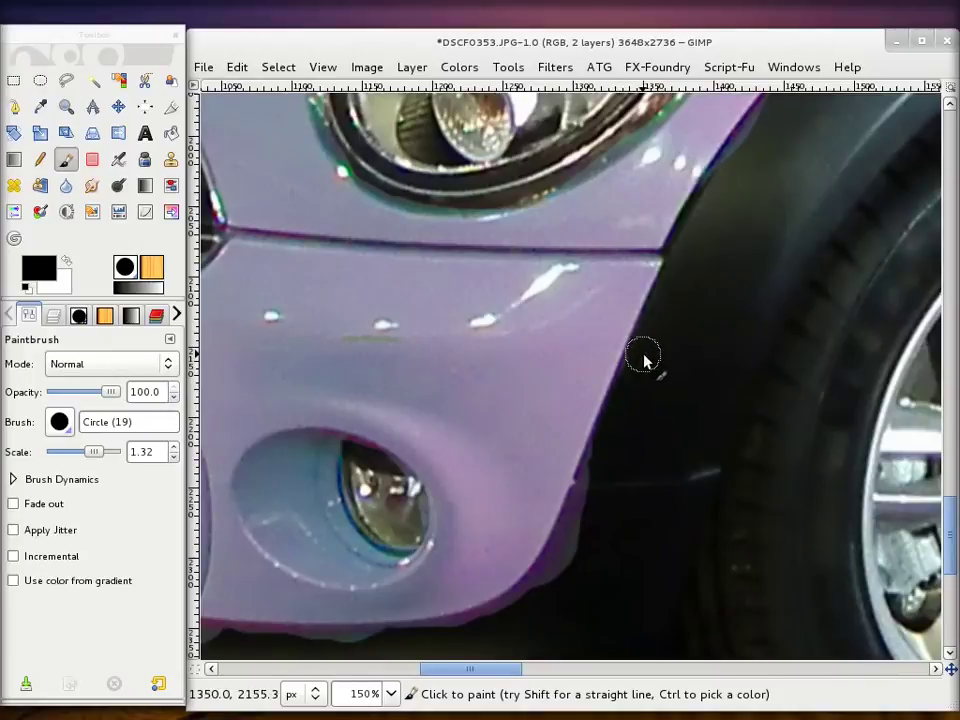
pyautogui.moveTo(638, 380)
pyautogui.mouseDown()
pyautogui.moveTo(570, 563)
pyautogui.moveTo(592, 502)
pyautogui.mouseUp()
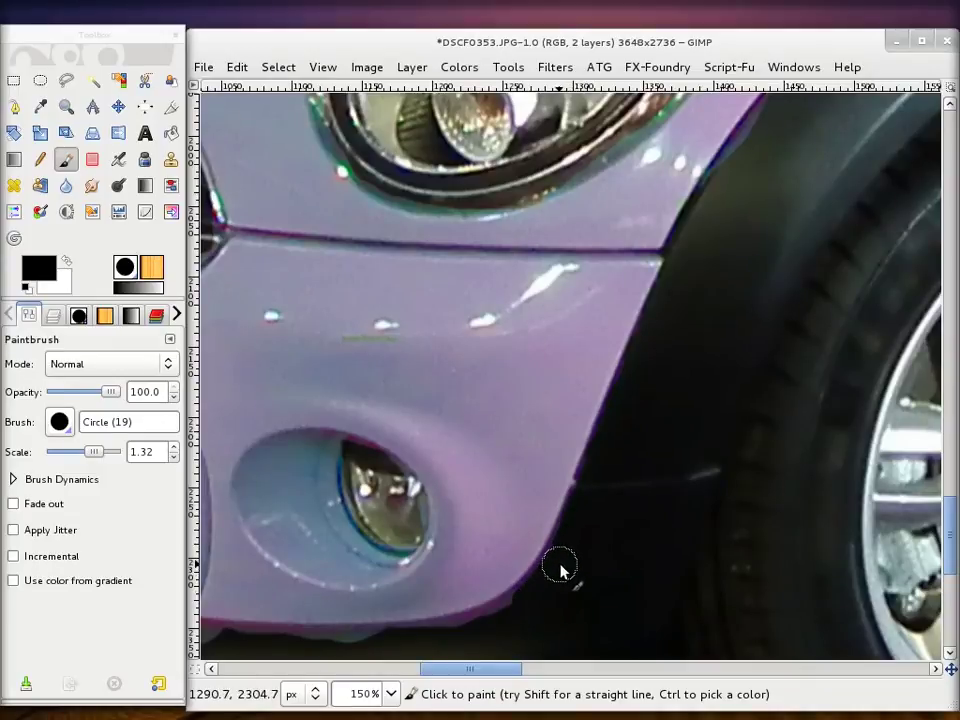
pyautogui.scroll(-2, 748, 388)
pyautogui.scroll(-4, 671, 285)
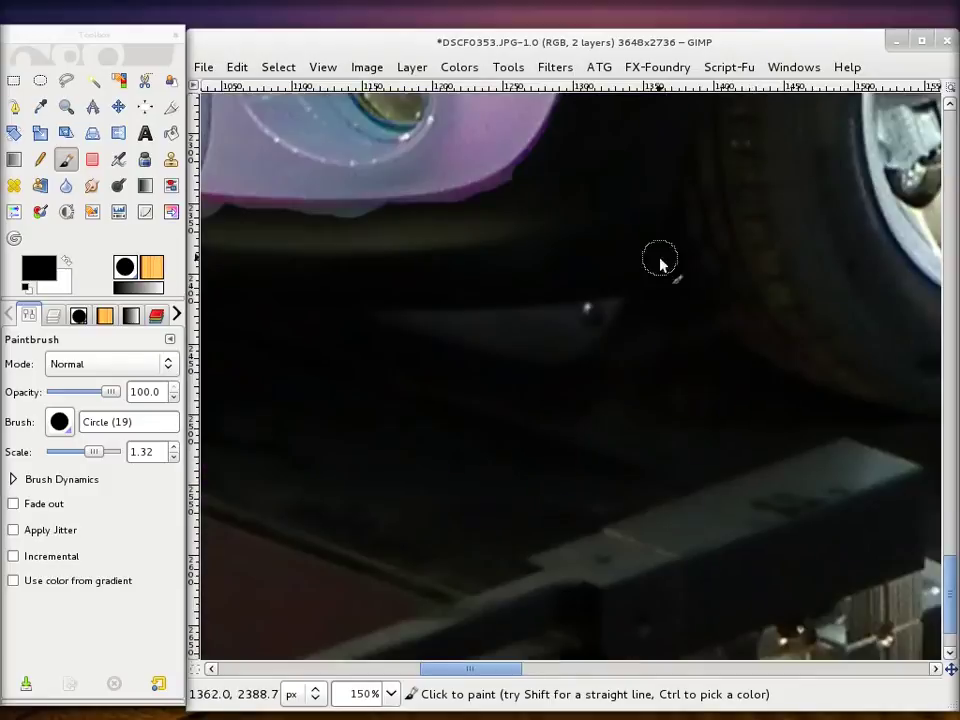
pyautogui.keyDown('ctrl'); pyautogui.scroll(3, 540, 240); pyautogui.keyUp('ctrl')
pyautogui.scroll(3, 538, 243)
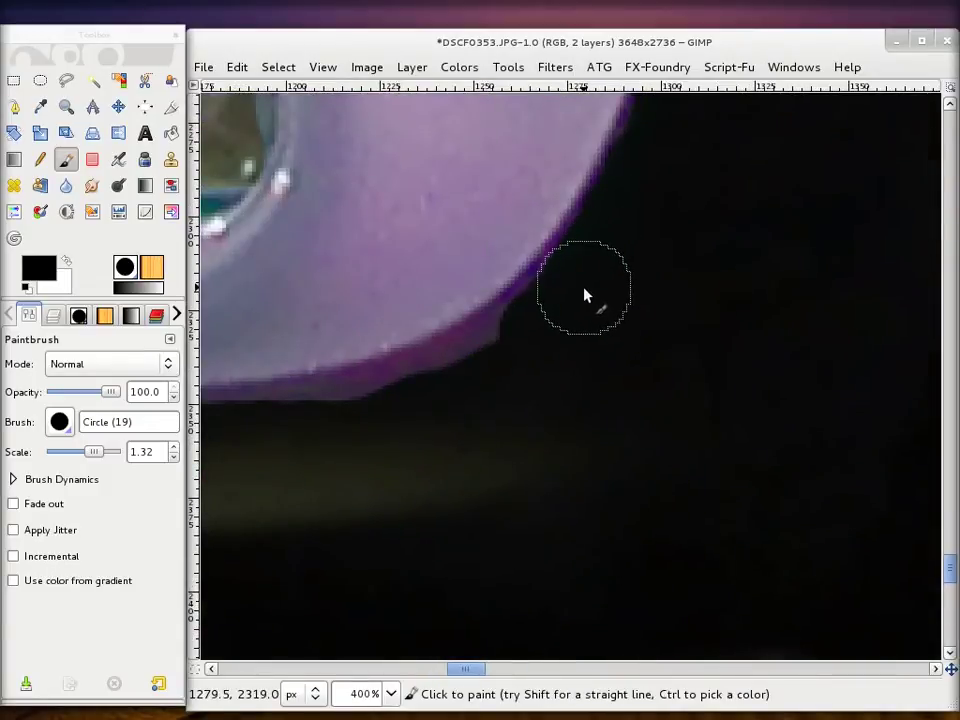
pyautogui.moveTo(533, 346); pyautogui.dragTo(296, 390)
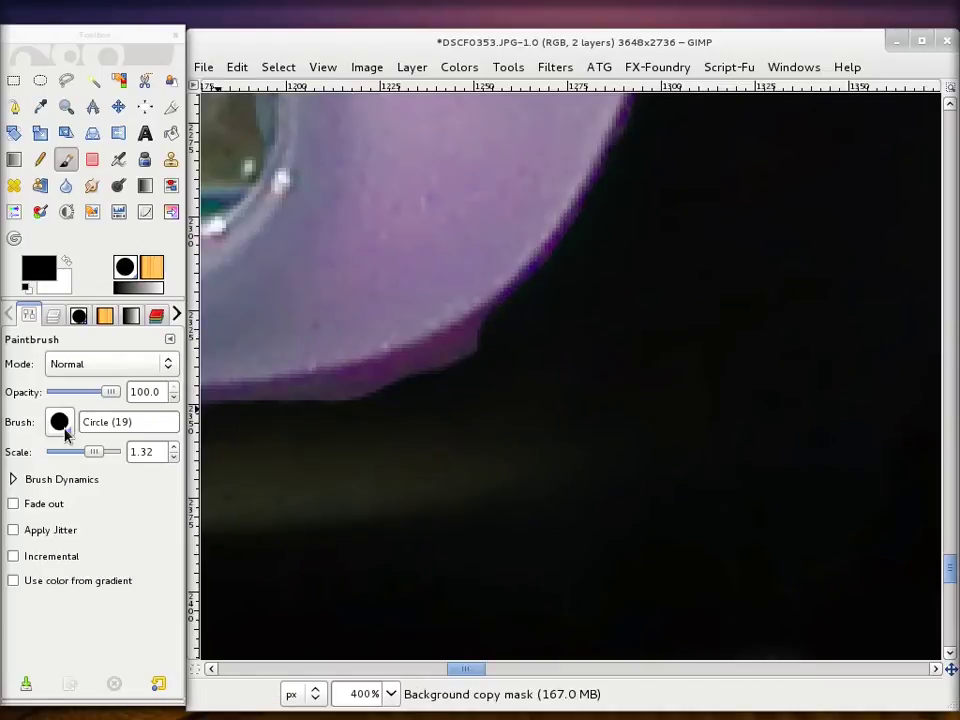
# Switch to the Circle Fuzzy (13) brush and mask the pink edge along the bumper
pyautogui.click(59, 422)
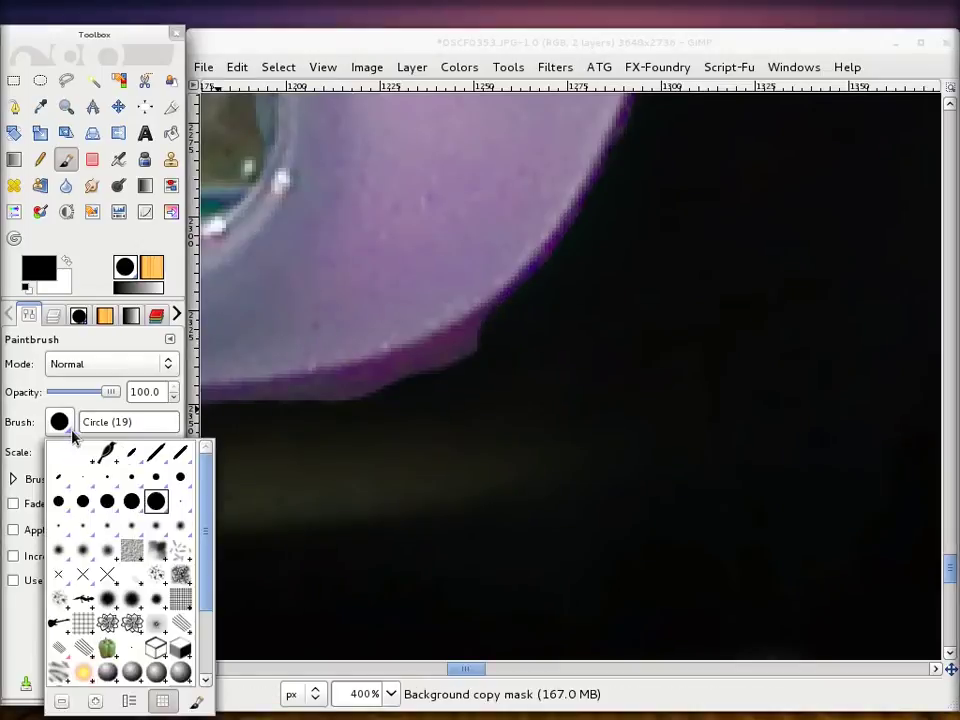
pyautogui.doubleClick(160, 530)
pyautogui.moveTo(514, 321)
pyautogui.mouseDown()
pyautogui.moveTo(503, 360)
pyautogui.moveTo(416, 392)
pyautogui.moveTo(527, 317)
pyautogui.moveTo(584, 254)
pyautogui.mouseUp()
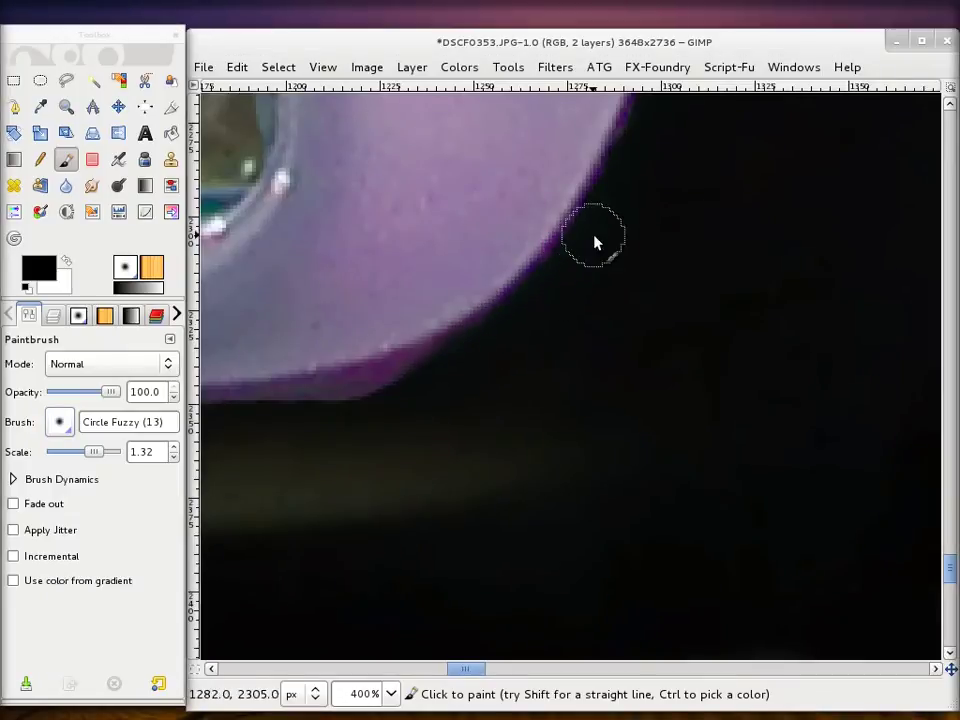
pyautogui.moveTo(457, 365)
pyautogui.mouseDown()
pyautogui.moveTo(391, 393)
pyautogui.moveTo(486, 366)
pyautogui.mouseUp()
pyautogui.moveTo(428, 383)
pyautogui.mouseDown()
pyautogui.moveTo(321, 407)
pyautogui.moveTo(289, 425)
pyautogui.mouseUp()
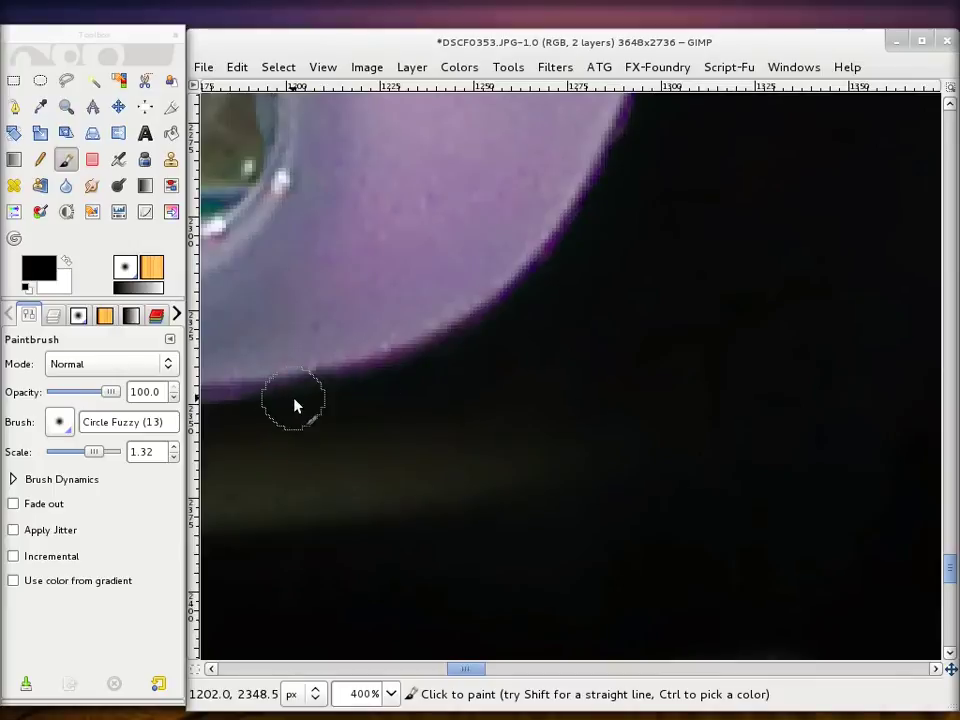
# Paint out the teal fringe, bluish streak and red edge under the bumper
pyautogui.hscroll(-5, 460, 420)
pyautogui.moveTo(697, 434)
pyautogui.mouseDown()
pyautogui.moveTo(651, 420)
pyautogui.moveTo(653, 428)
pyautogui.moveTo(424, 437)
pyautogui.mouseUp()
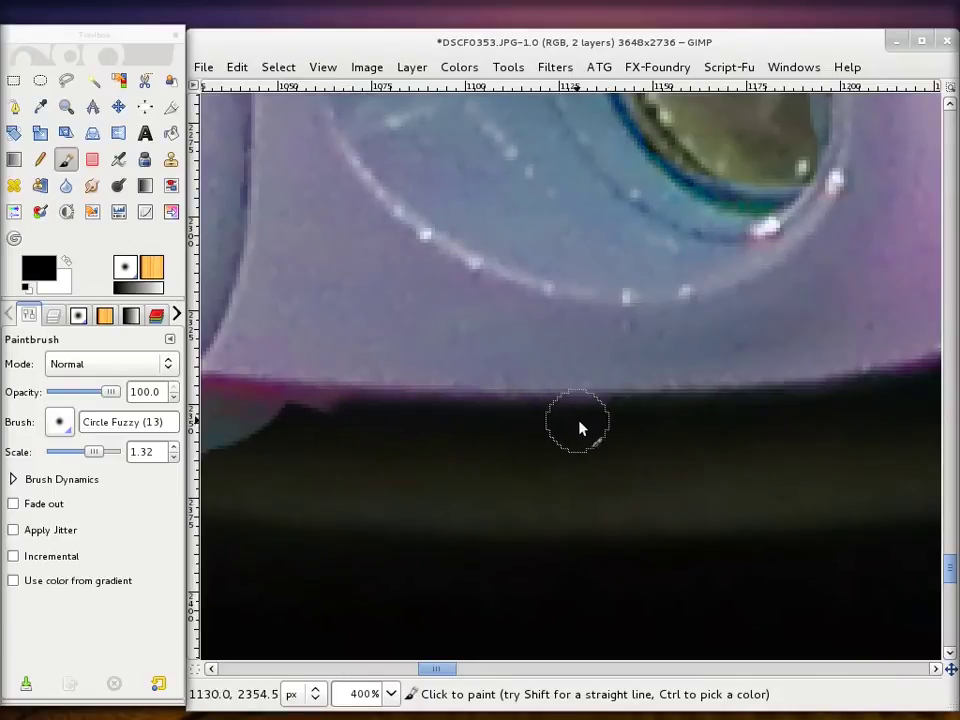
pyautogui.hscroll(-3, 478, 467)
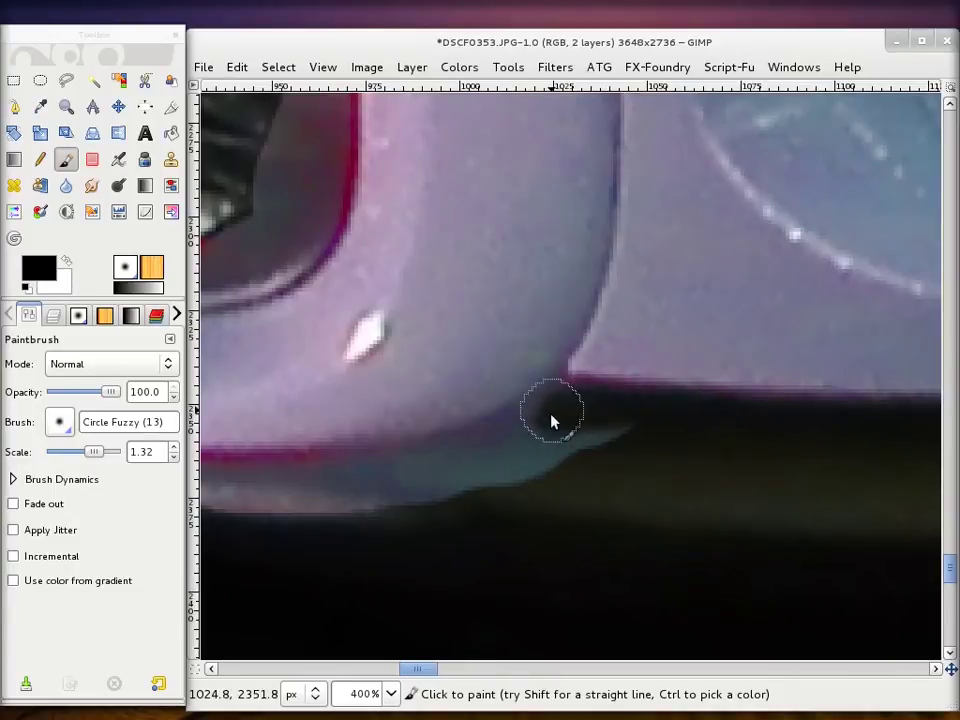
pyautogui.moveTo(508, 474)
pyautogui.mouseDown()
pyautogui.moveTo(606, 428)
pyautogui.moveTo(473, 484)
pyautogui.moveTo(538, 450)
pyautogui.moveTo(456, 470)
pyautogui.moveTo(546, 418)
pyautogui.moveTo(407, 480)
pyautogui.moveTo(482, 454)
pyautogui.moveTo(446, 469)
pyautogui.mouseUp()
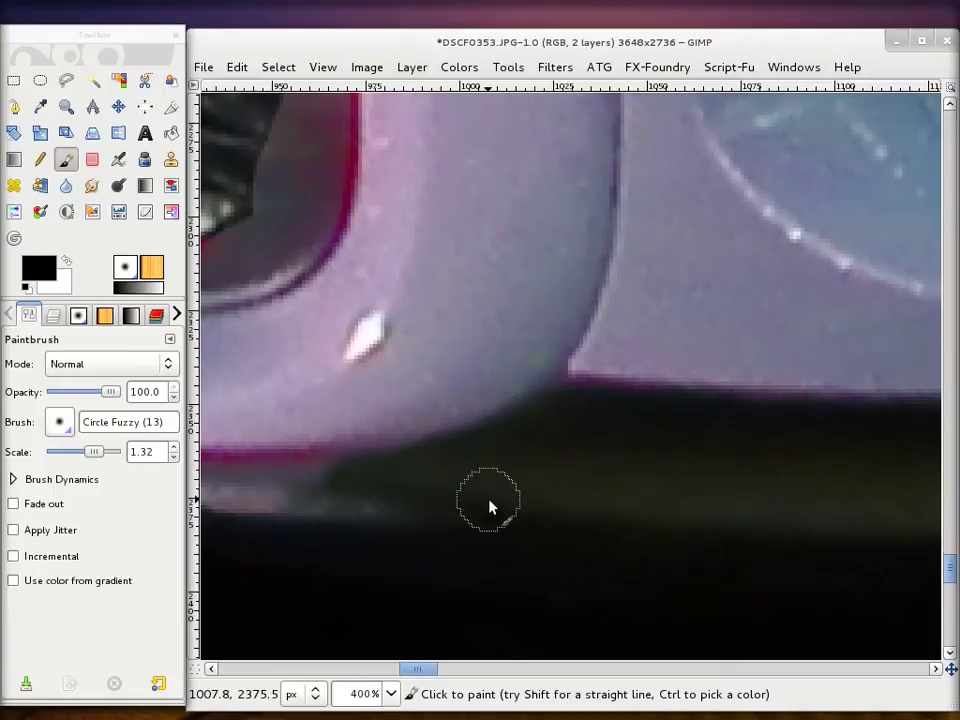
pyautogui.keyDown('ctrl'); pyautogui.scroll(1, 525, 490); pyautogui.keyUp('ctrl')
pyautogui.keyDown('ctrl'); pyautogui.scroll(-2, 545, 492); pyautogui.keyUp('ctrl')
pyautogui.keyDown('ctrl'); pyautogui.scroll(1, 540, 490); pyautogui.keyUp('ctrl')
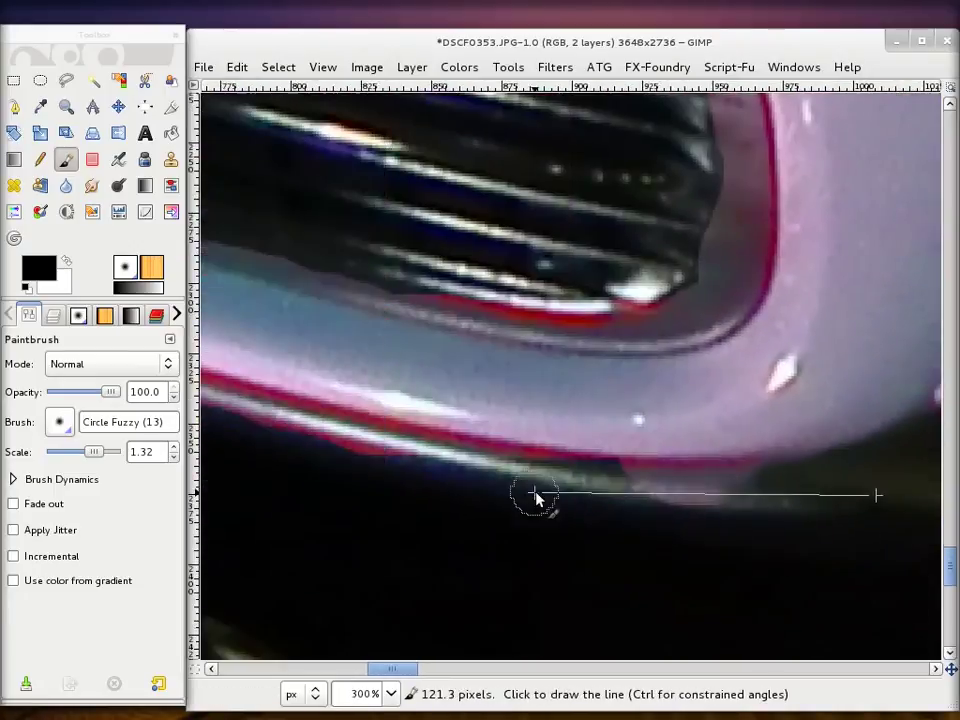
pyautogui.keyDown('ctrl'); pyautogui.scroll(1, 800, 478); pyautogui.keyUp('ctrl')
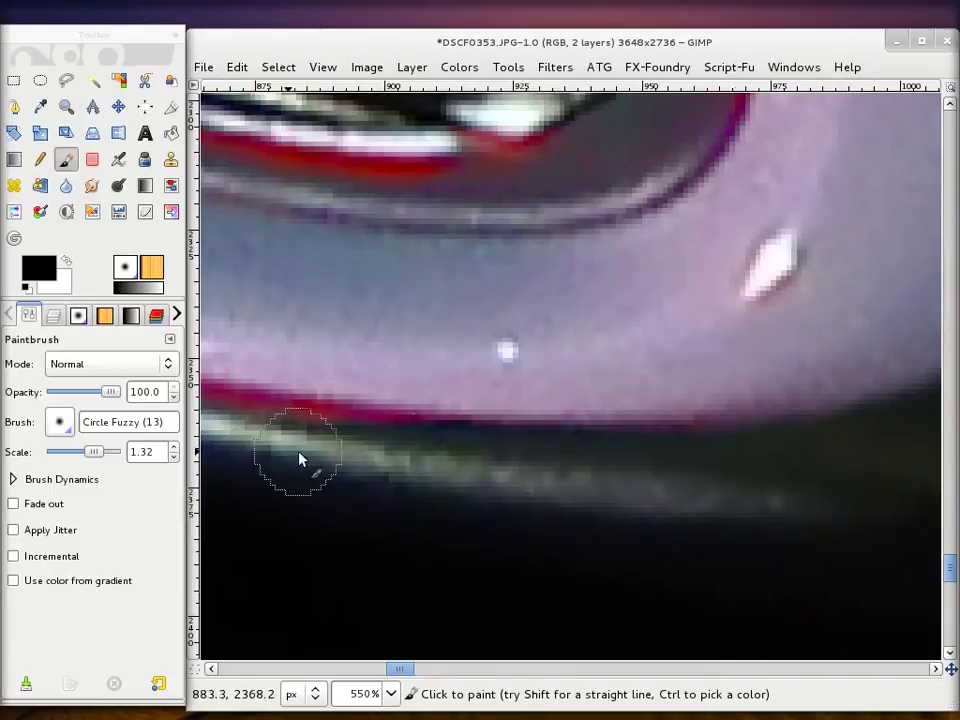
pyautogui.moveTo(332, 428); pyautogui.dragTo(507, 445)
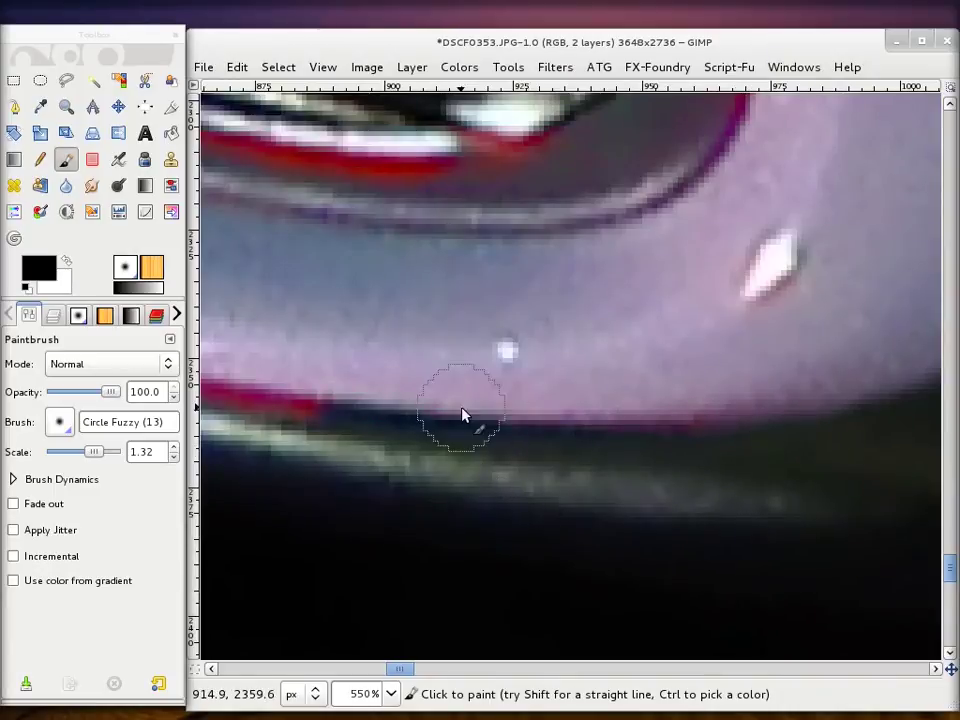
# Toggle the paint colour back to black and darken the band between red and white stripes
pyautogui.click(65, 261)
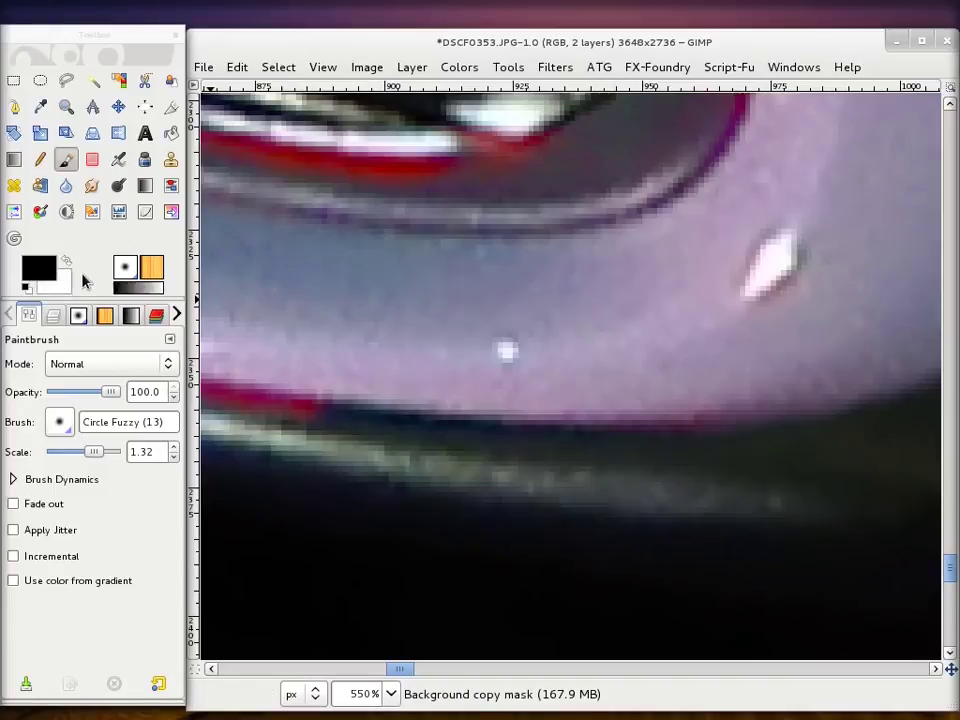
pyautogui.press('x')
pyautogui.press('x')
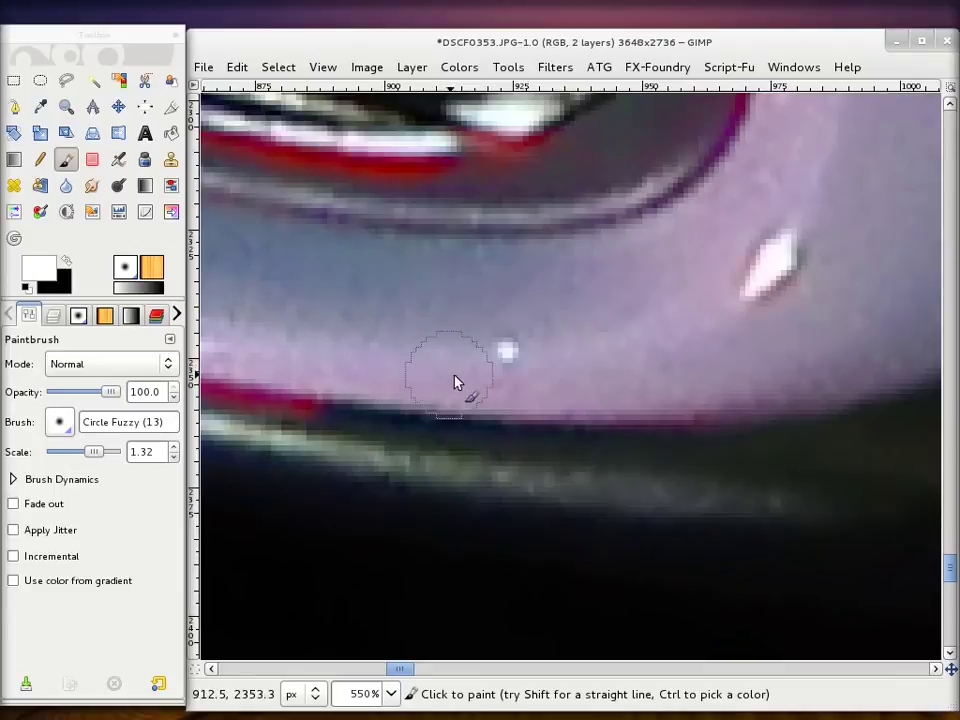
pyautogui.press('x')
pyautogui.hscroll(-5, 418, 446)
pyautogui.moveTo(697, 466)
pyautogui.mouseDown()
pyautogui.moveTo(611, 444)
pyautogui.moveTo(679, 439)
pyautogui.moveTo(469, 394)
pyautogui.moveTo(657, 450)
pyautogui.moveTo(563, 422)
pyautogui.moveTo(662, 431)
pyautogui.moveTo(360, 422)
pyautogui.moveTo(358, 399)
pyautogui.moveTo(450, 403)
pyautogui.moveTo(321, 364)
pyautogui.moveTo(418, 393)
pyautogui.mouseUp()
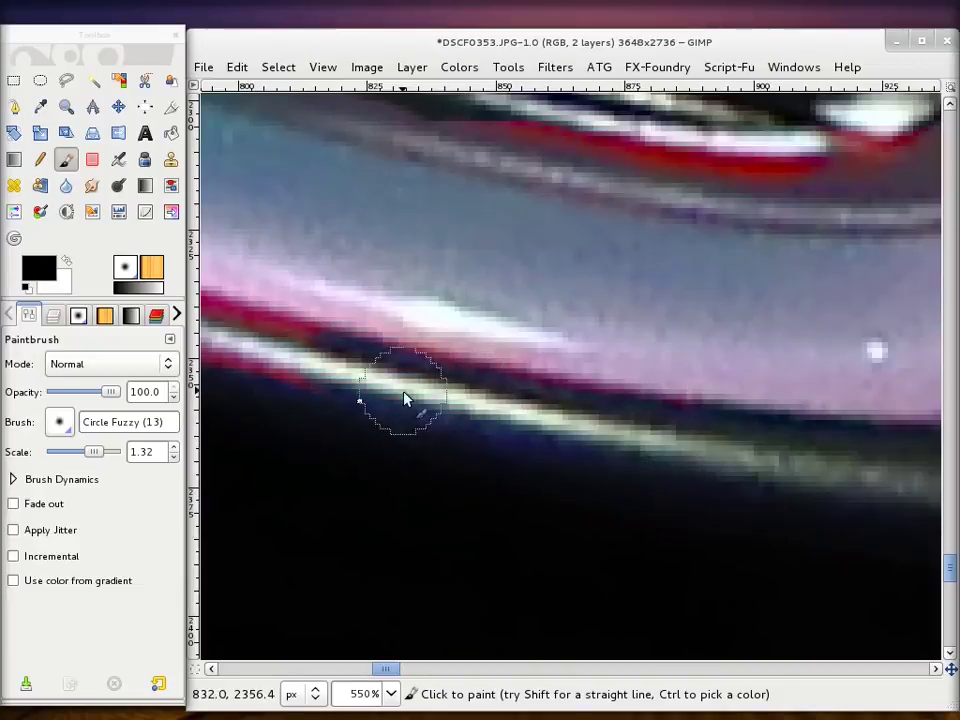
pyautogui.hscroll(-3, 418, 393)
pyautogui.moveTo(385, 345)
pyautogui.mouseDown()
pyautogui.moveTo(480, 356)
pyautogui.moveTo(319, 315)
pyautogui.moveTo(300, 328)
pyautogui.moveTo(333, 338)
pyautogui.mouseUp()
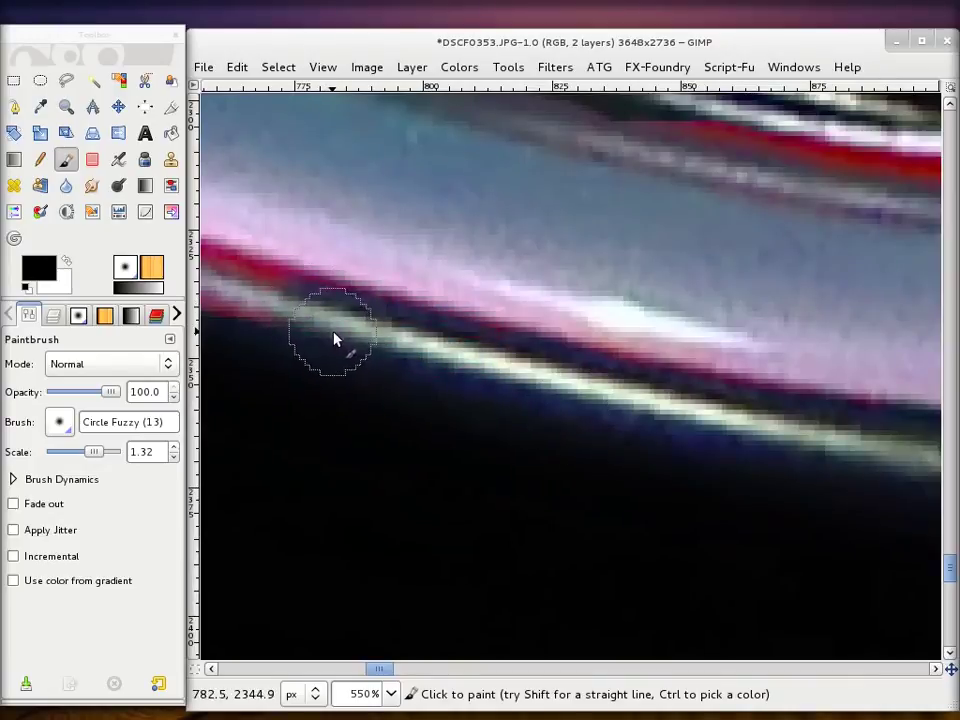
# Darken the band below the red stripe and mask its edge leftward
pyautogui.scroll(-1, 345, 320)
pyautogui.scroll(-1, 360, 315)
pyautogui.moveTo(703, 366)
pyautogui.mouseDown()
pyautogui.moveTo(514, 289)
pyautogui.moveTo(686, 336)
pyautogui.moveTo(615, 306)
pyautogui.moveTo(709, 326)
pyautogui.moveTo(538, 321)
pyautogui.moveTo(600, 283)
pyautogui.moveTo(596, 300)
pyautogui.moveTo(568, 294)
pyautogui.moveTo(632, 311)
pyautogui.moveTo(453, 265)
pyautogui.moveTo(555, 289)
pyautogui.moveTo(483, 268)
pyautogui.moveTo(507, 268)
pyautogui.moveTo(606, 298)
pyautogui.moveTo(477, 323)
pyautogui.mouseUp()
pyautogui.scroll(4, 470, 330)
pyautogui.scroll(-4, 480, 355)
pyautogui.scroll(2, 492, 366)
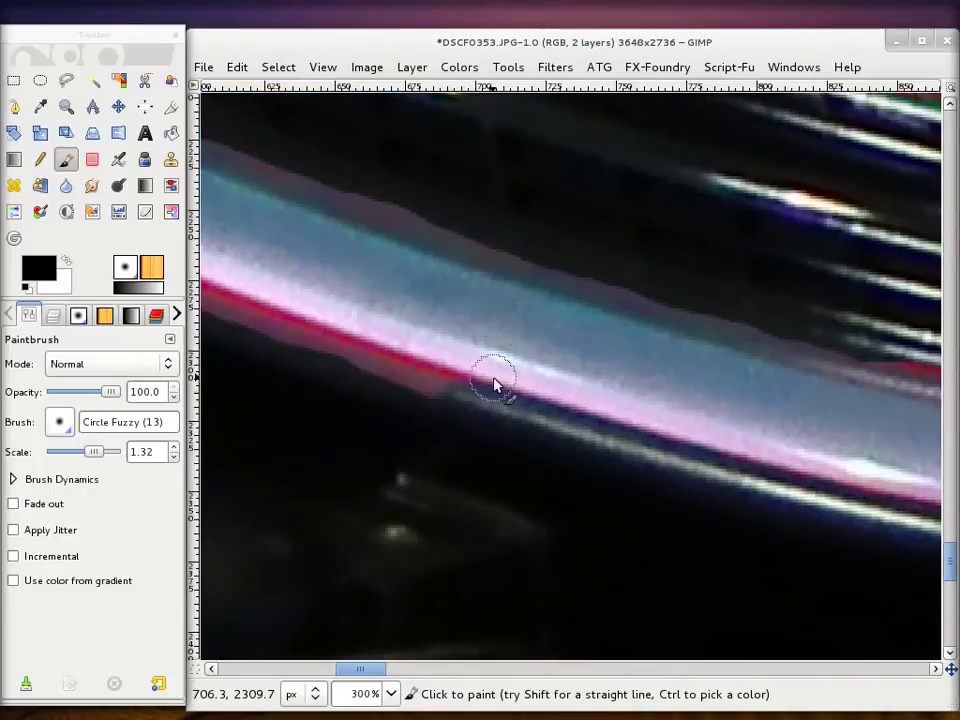
pyautogui.hscroll(-3, 495, 383)
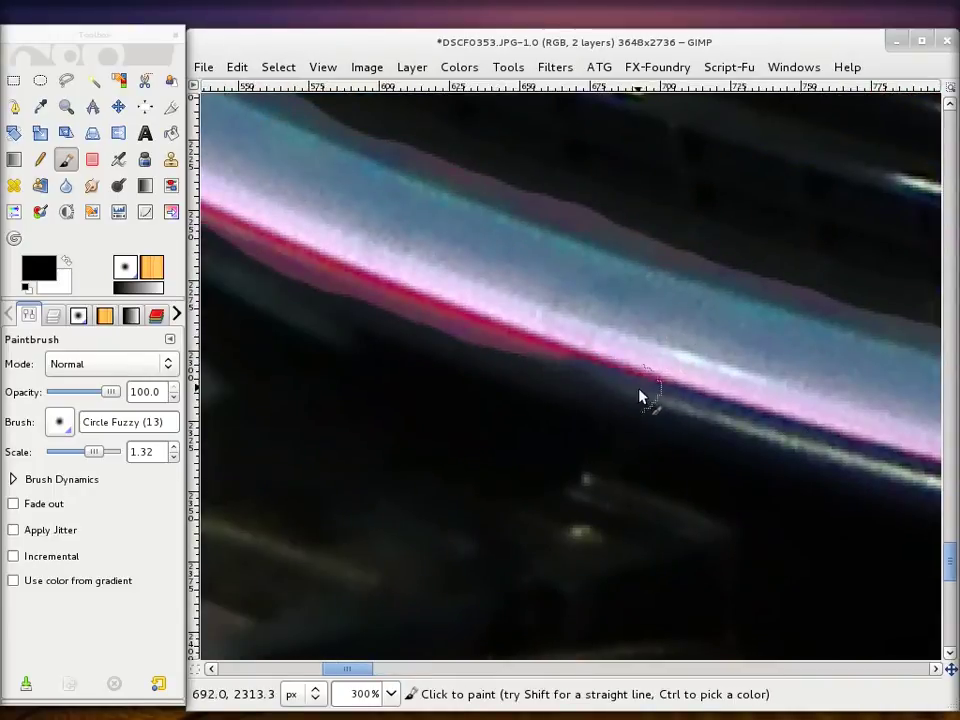
pyautogui.moveTo(655, 401); pyautogui.dragTo(553, 369)
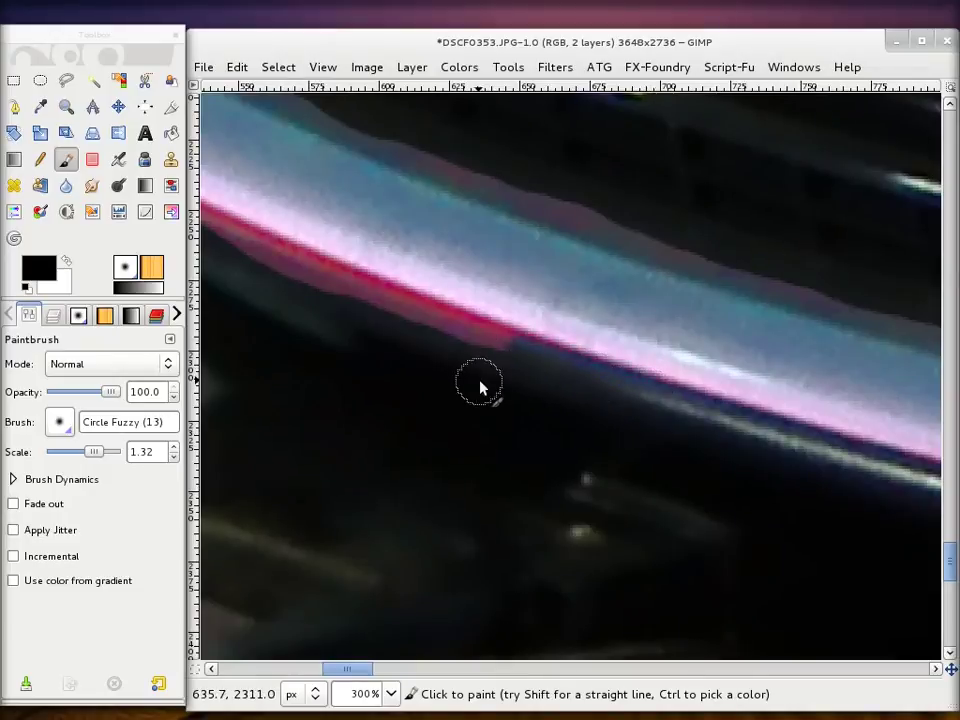
pyautogui.moveTo(555, 364); pyautogui.dragTo(420, 320)
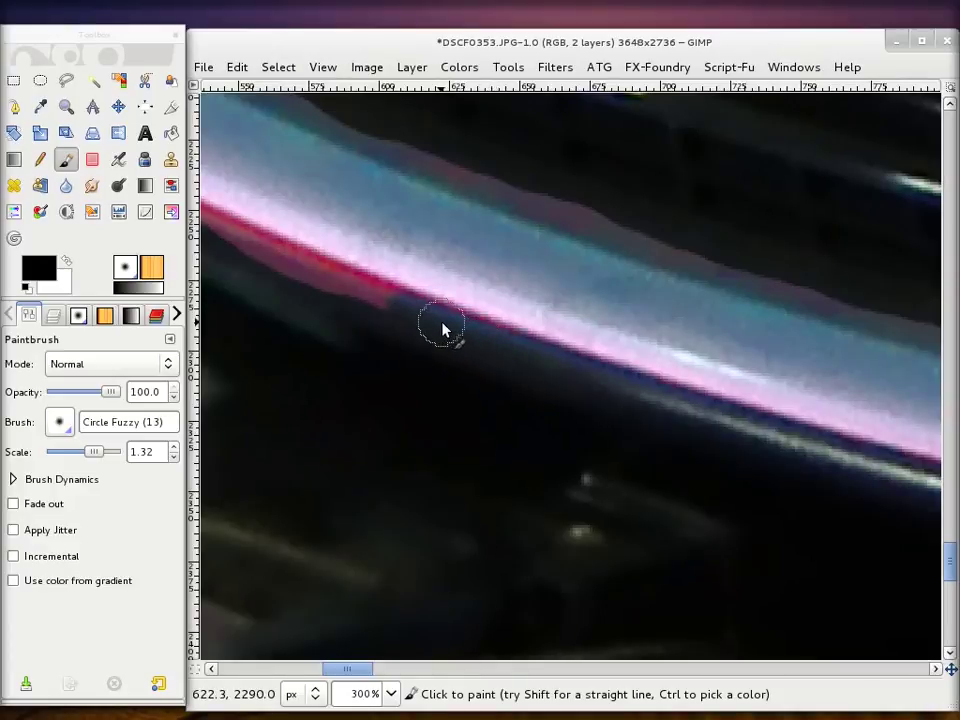
# Darken the stripe's red lower edge and trim a notch into it
pyautogui.scroll(3, 500, 370)
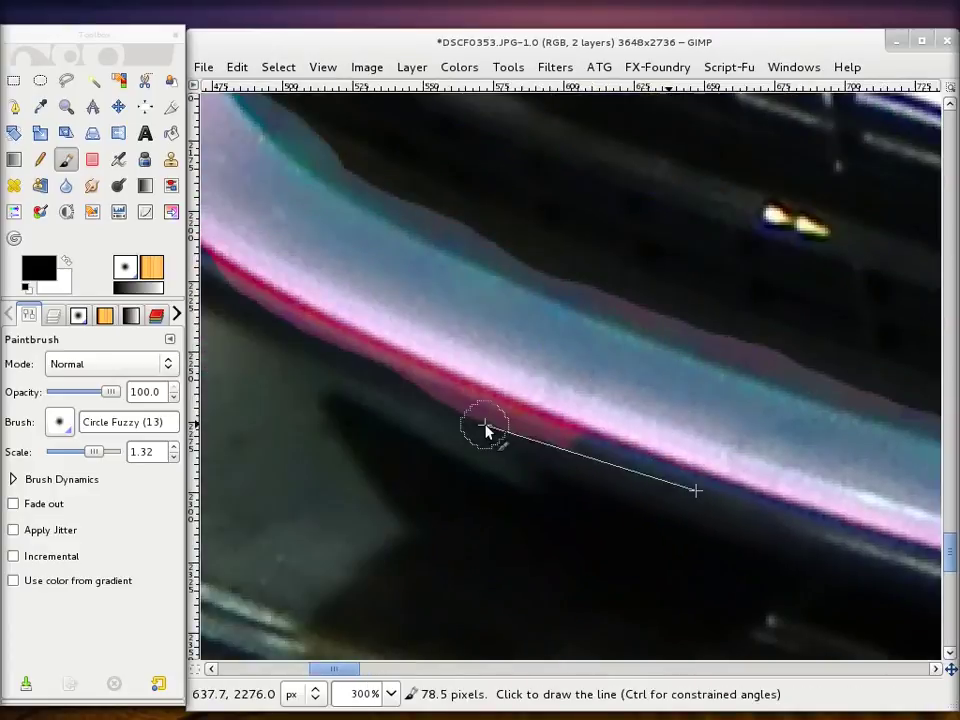
pyautogui.moveTo(463, 410)
pyautogui.mouseDown()
pyautogui.moveTo(602, 461)
pyautogui.moveTo(587, 456)
pyautogui.mouseUp()
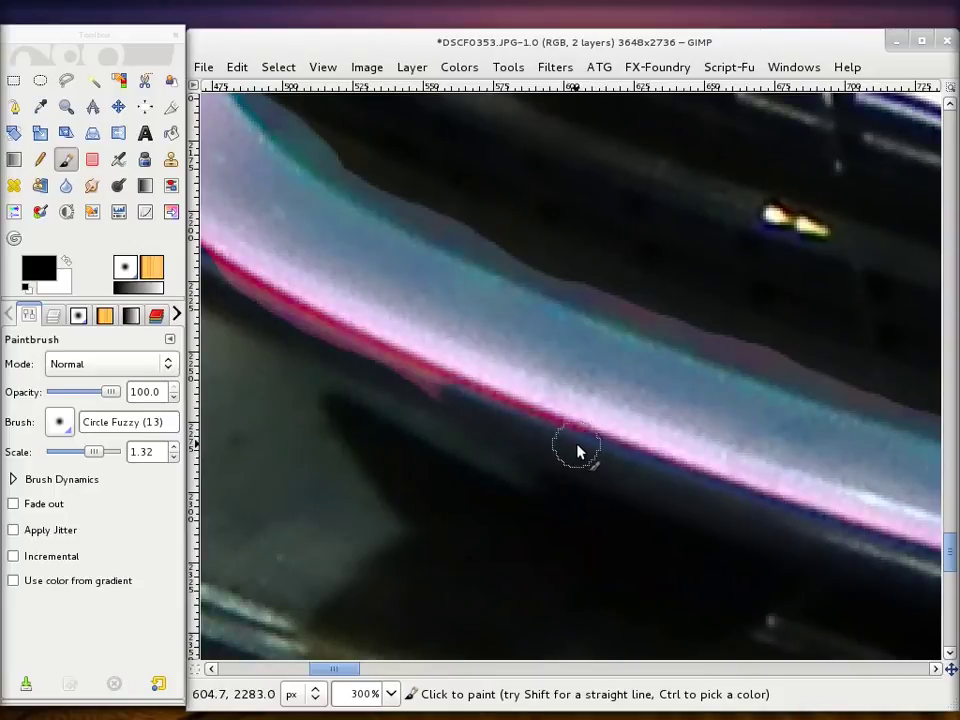
pyautogui.moveTo(450, 397); pyautogui.dragTo(578, 450)
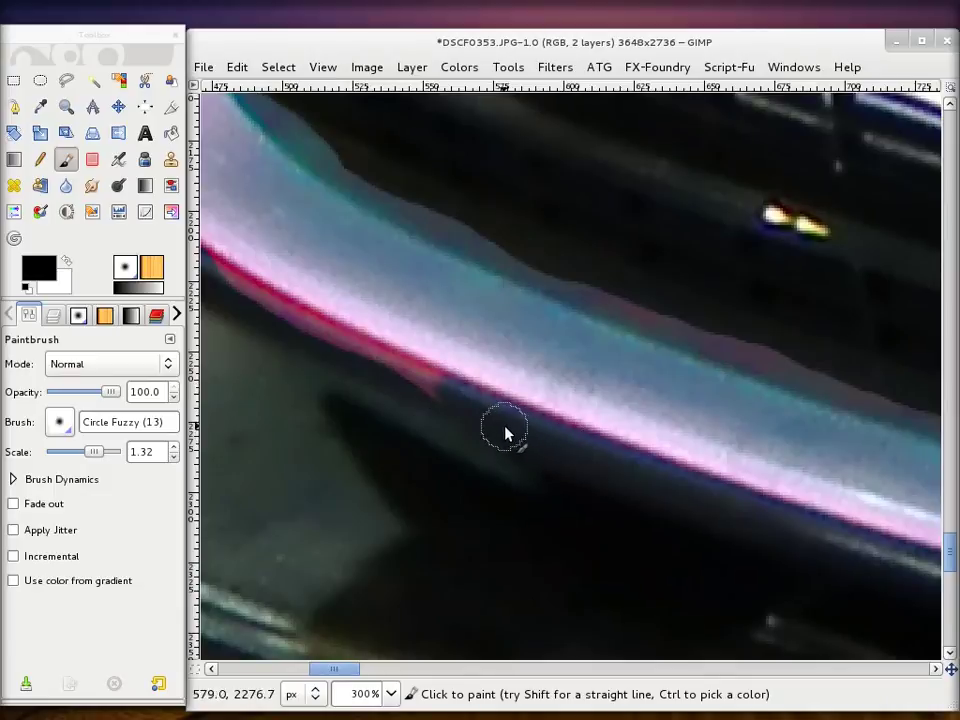
pyautogui.scroll(3, 490, 422)
pyautogui.hscroll(-3, 497, 460)
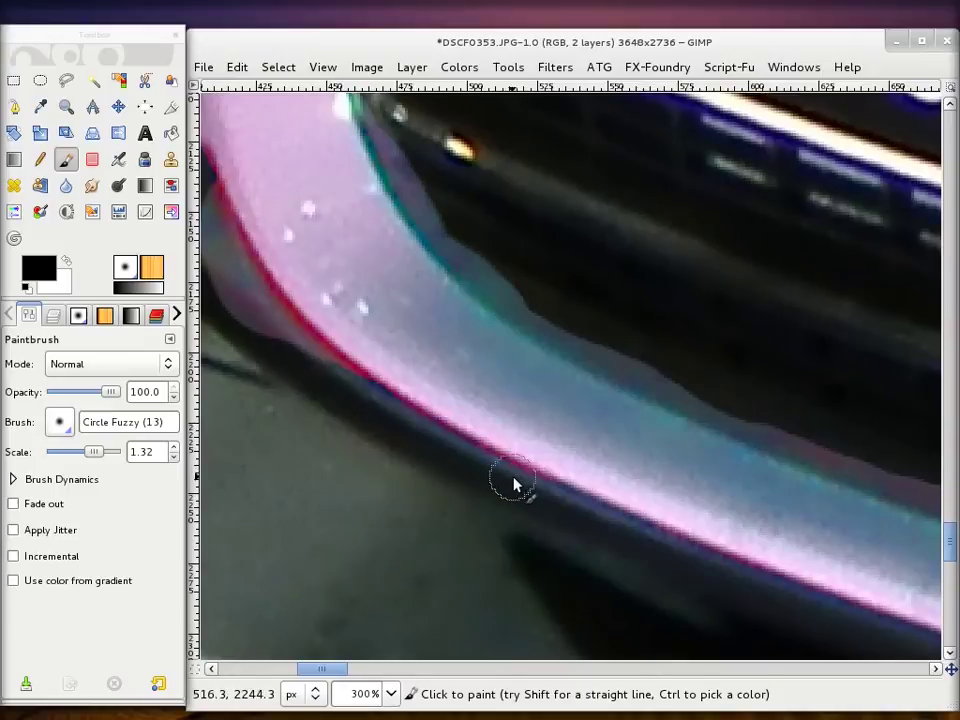
# Mask the recolour above the tyre and the green fringe along the wheel arch and front corner
pyautogui.scroll(2, 320, 350)
pyautogui.scroll(-1, 345, 370)
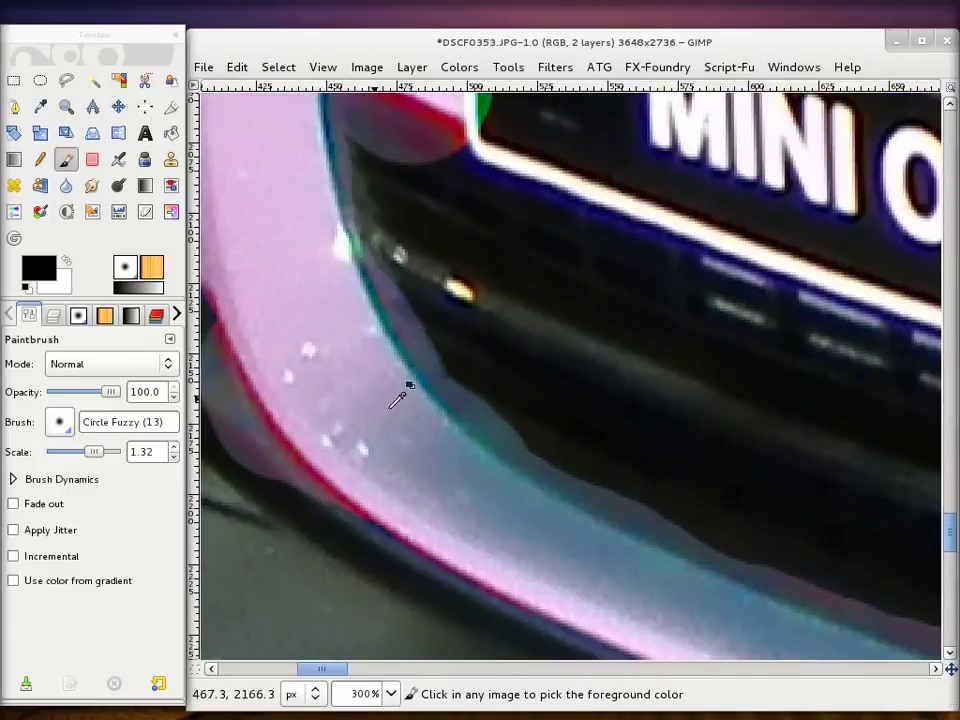
pyautogui.hscroll(-1, 420, 435)
pyautogui.moveTo(435, 468); pyautogui.dragTo(350, 348)
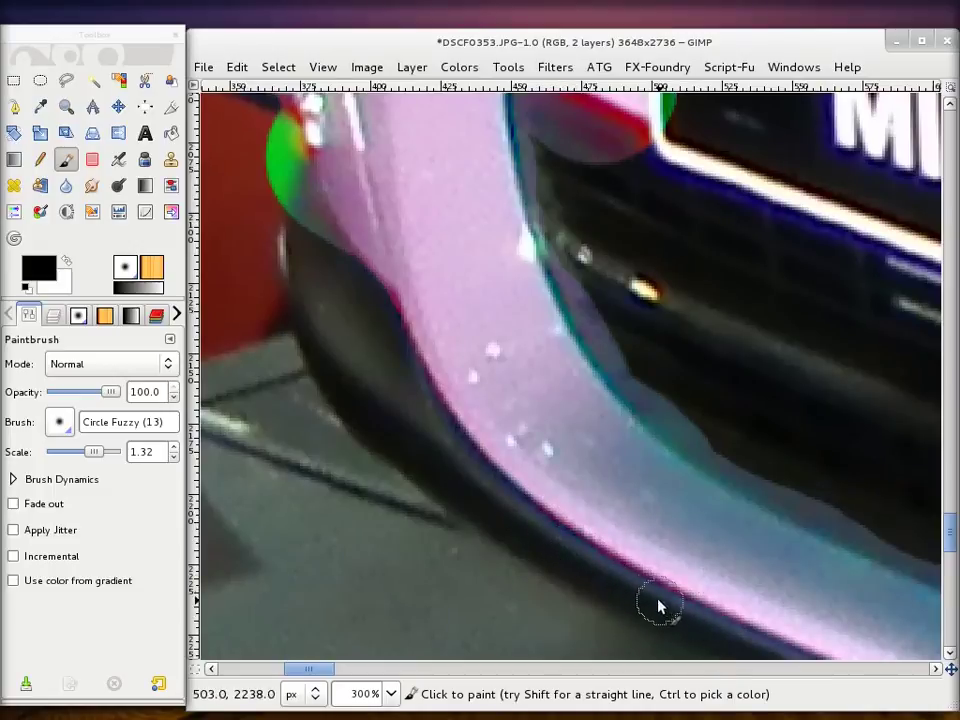
pyautogui.scroll(3, 280, 265)
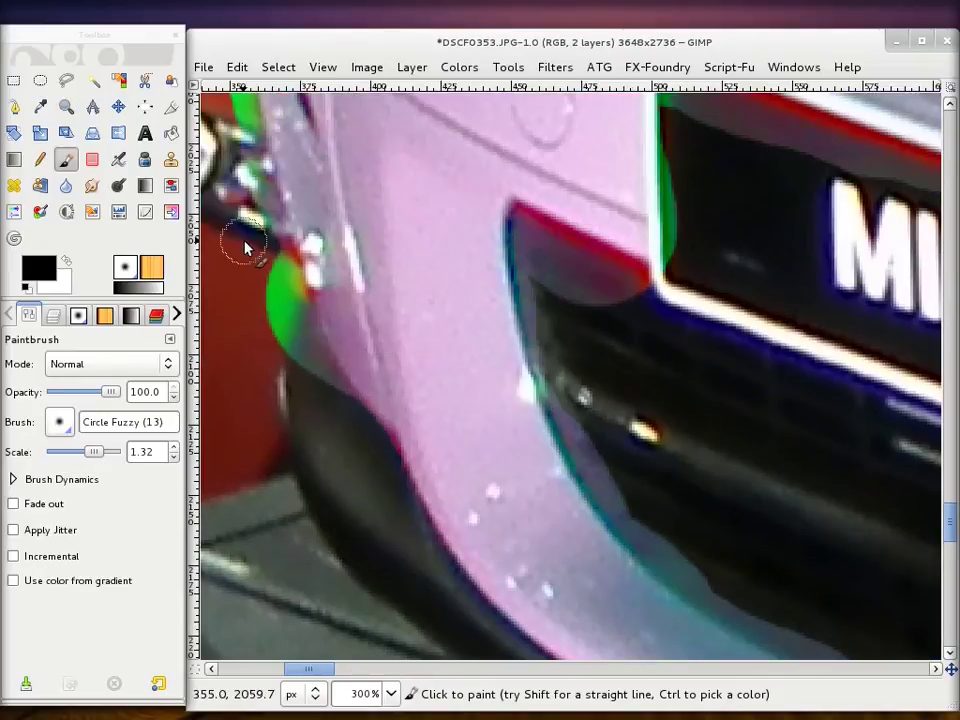
pyautogui.moveTo(290, 335); pyautogui.dragTo(335, 405)
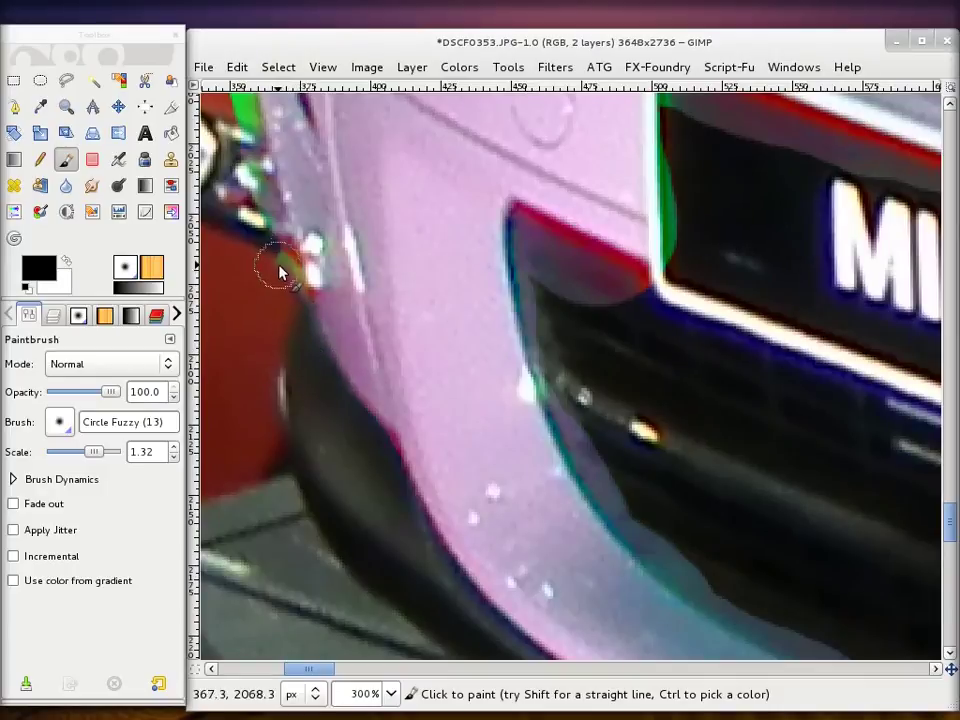
pyautogui.moveTo(274, 257); pyautogui.dragTo(305, 272)
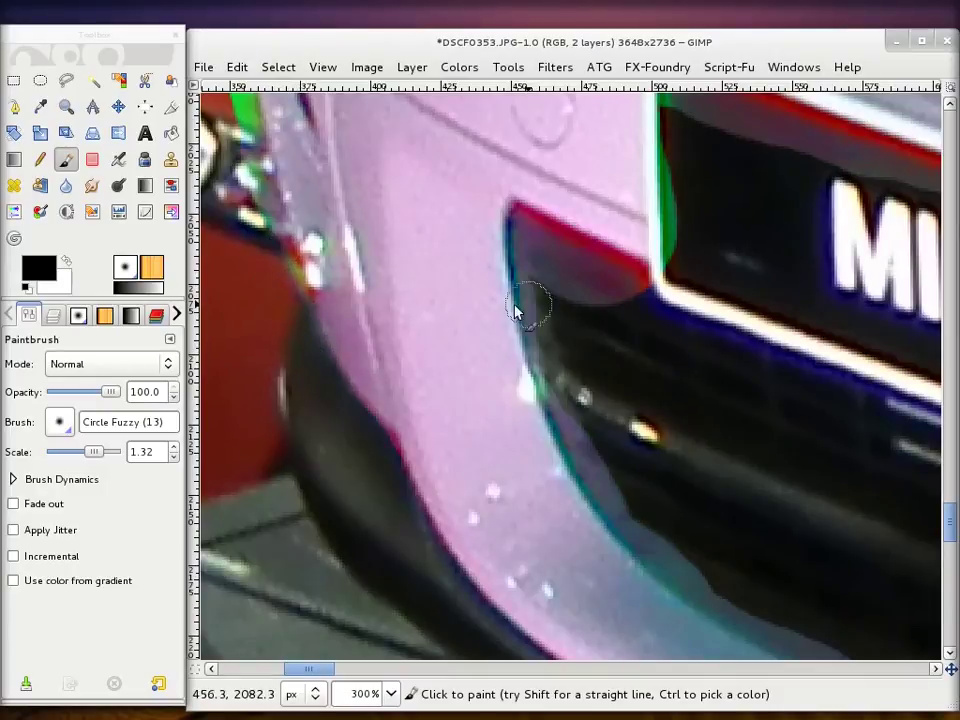
# Hide the green fringe beside the headlight and up along the body edge
pyautogui.scroll(3, 480, 308)
pyautogui.hscroll(-4, 360, 354)
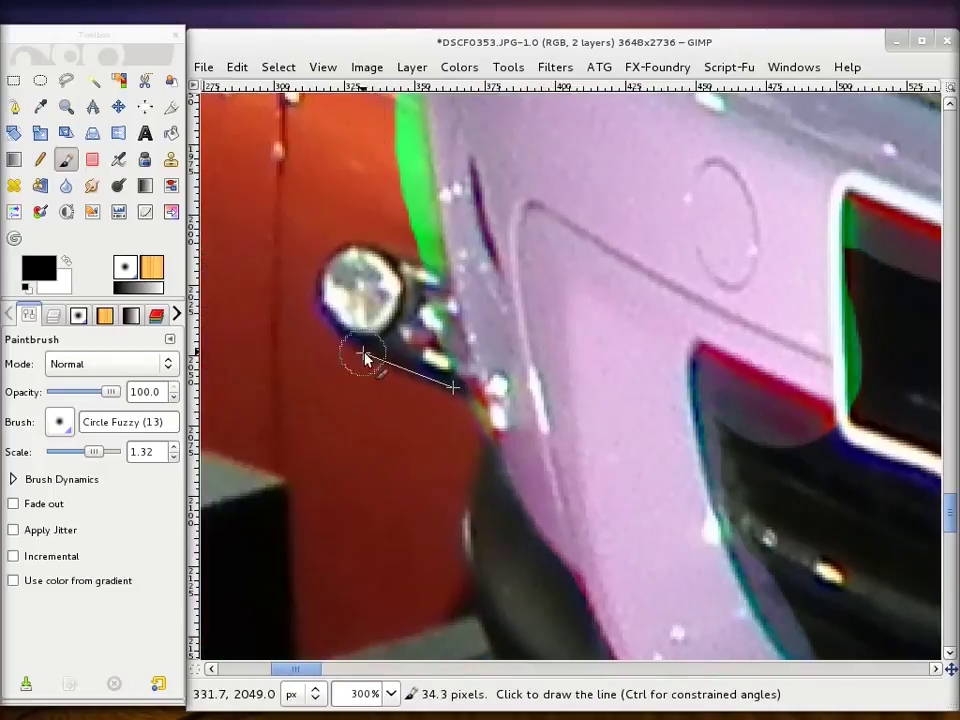
pyautogui.moveTo(418, 210); pyautogui.dragTo(447, 354)
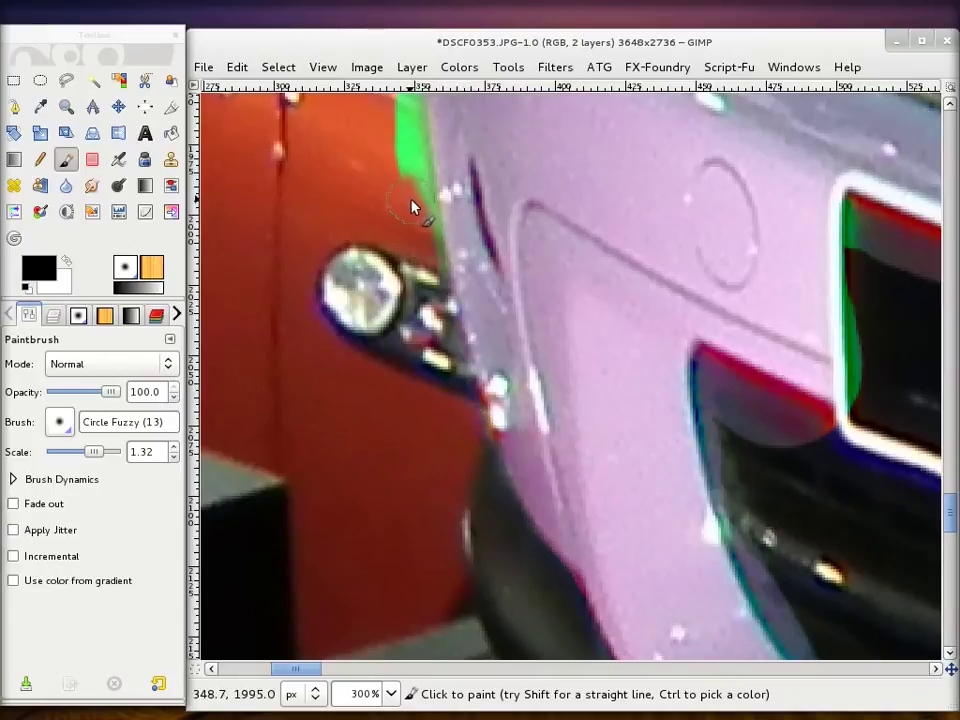
pyautogui.moveTo(415, 167); pyautogui.dragTo(418, 198)
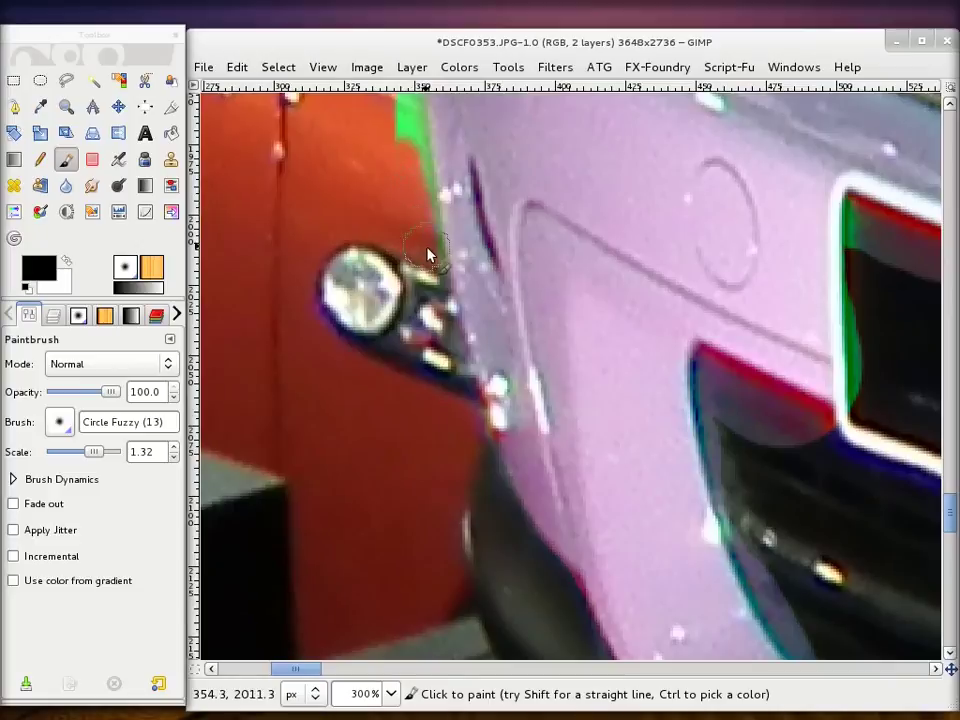
pyautogui.scroll(4, 425, 270)
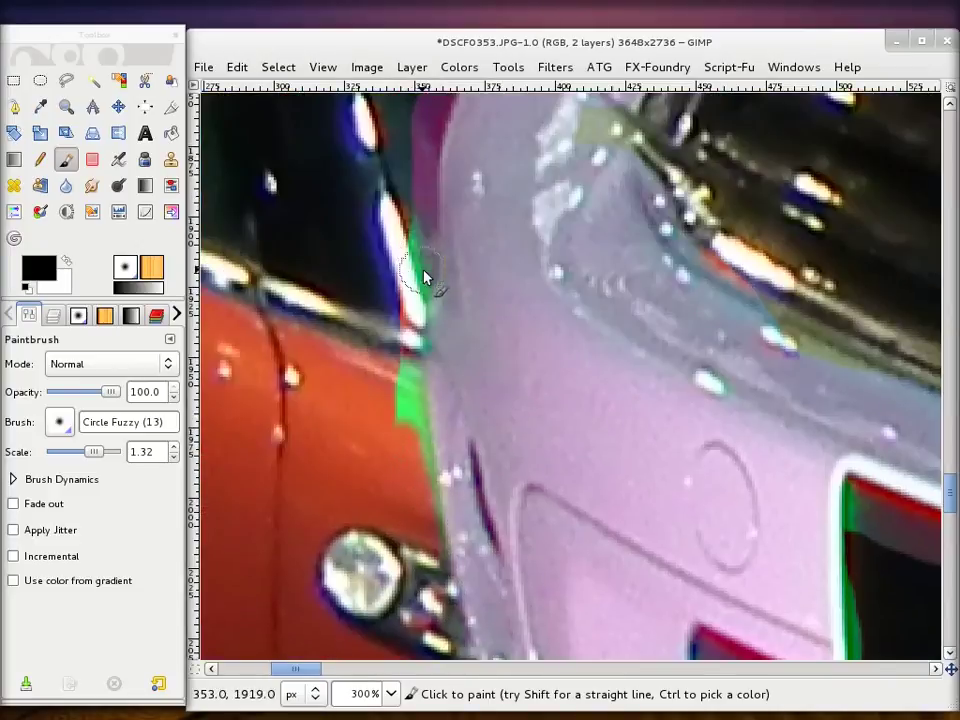
pyautogui.moveTo(411, 332); pyautogui.dragTo(407, 403)
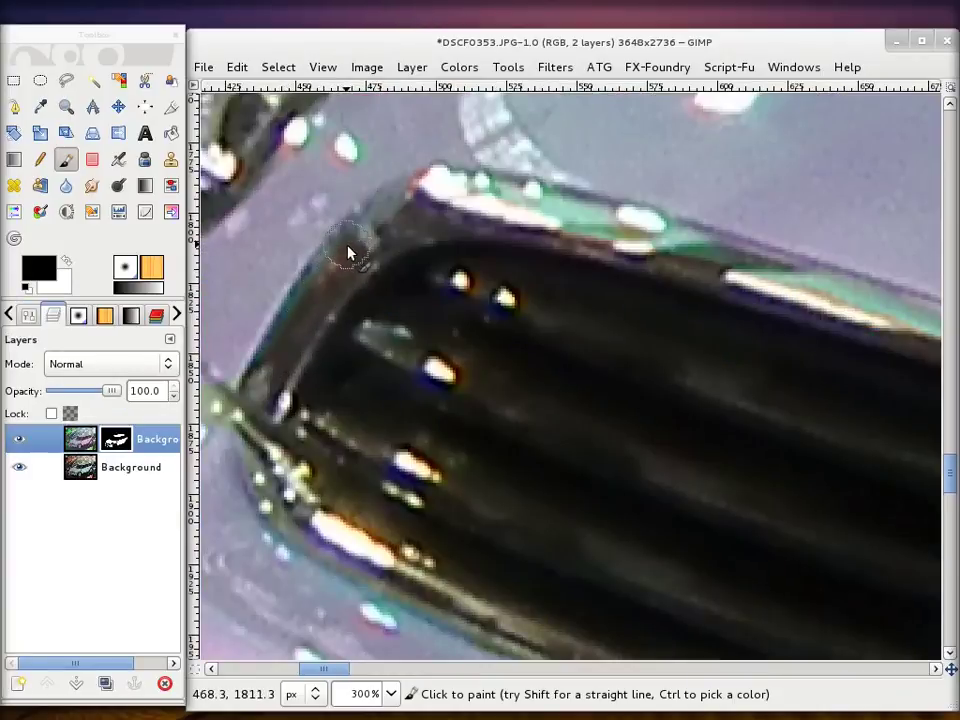
# Paint black over the tint on the grille's left and top edges
pyautogui.moveTo(339, 266)
pyautogui.mouseDown()
pyautogui.moveTo(398, 218)
pyautogui.moveTo(379, 222)
pyautogui.moveTo(418, 178)
pyautogui.moveTo(543, 206)
pyautogui.mouseUp()
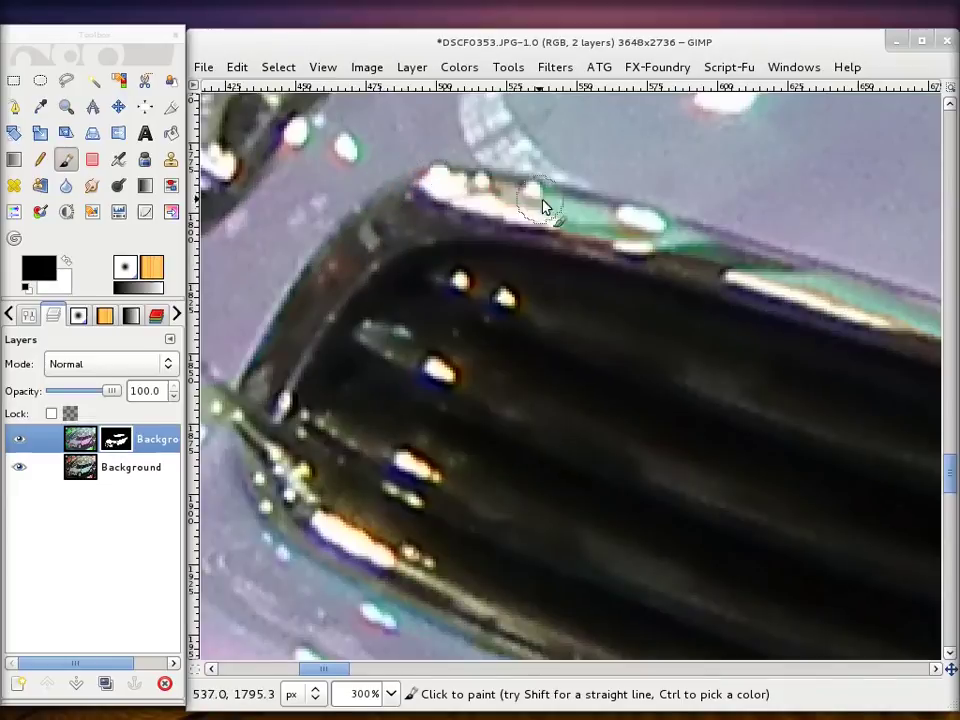
pyautogui.moveTo(726, 262)
pyautogui.mouseDown()
pyautogui.moveTo(654, 242)
pyautogui.moveTo(692, 265)
pyautogui.mouseUp()
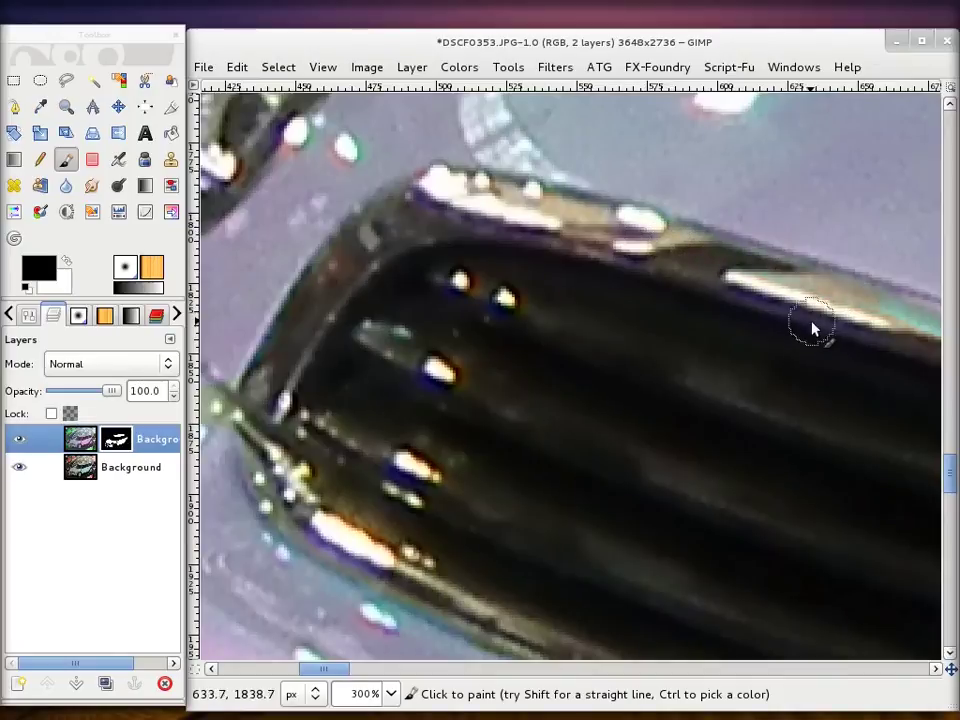
pyautogui.hscroll(5, 632, 294)
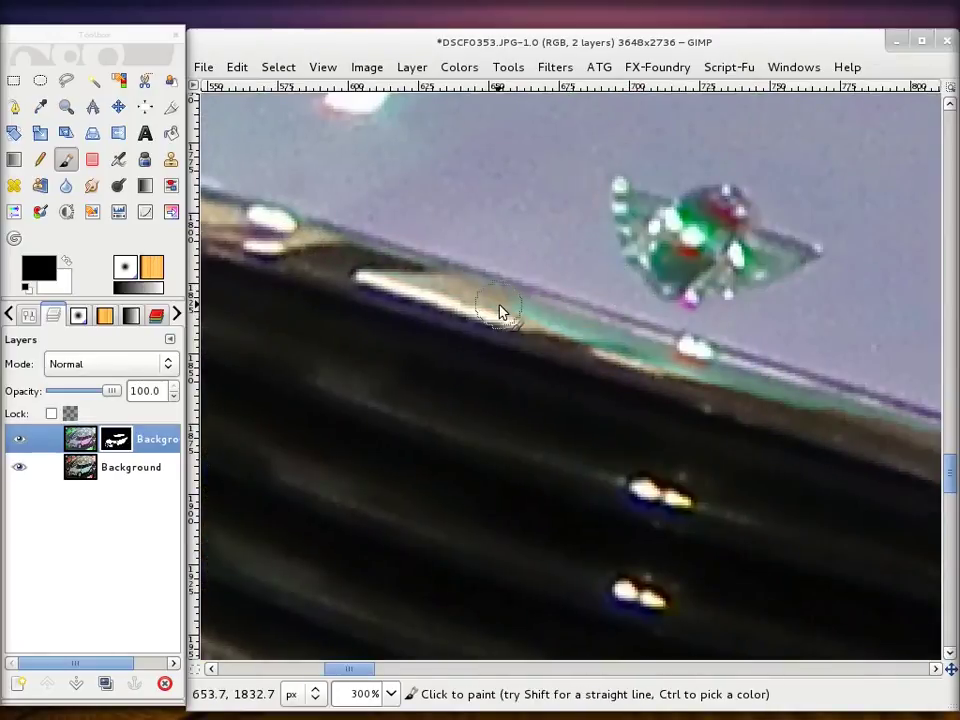
pyautogui.moveTo(557, 325); pyautogui.dragTo(625, 347)
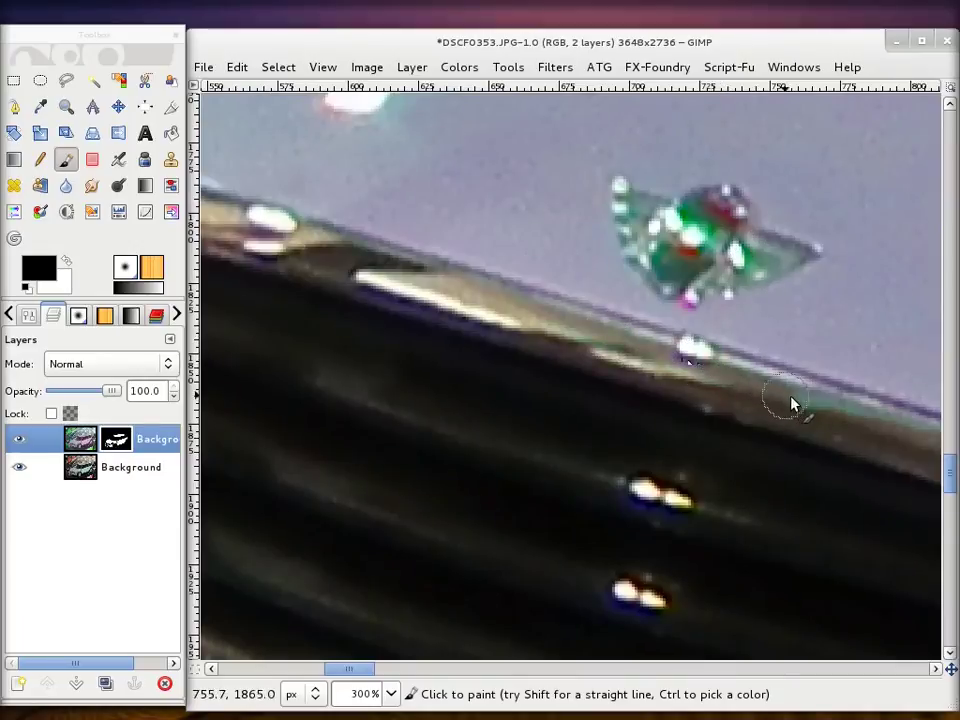
pyautogui.hscroll(3, 481, 418)
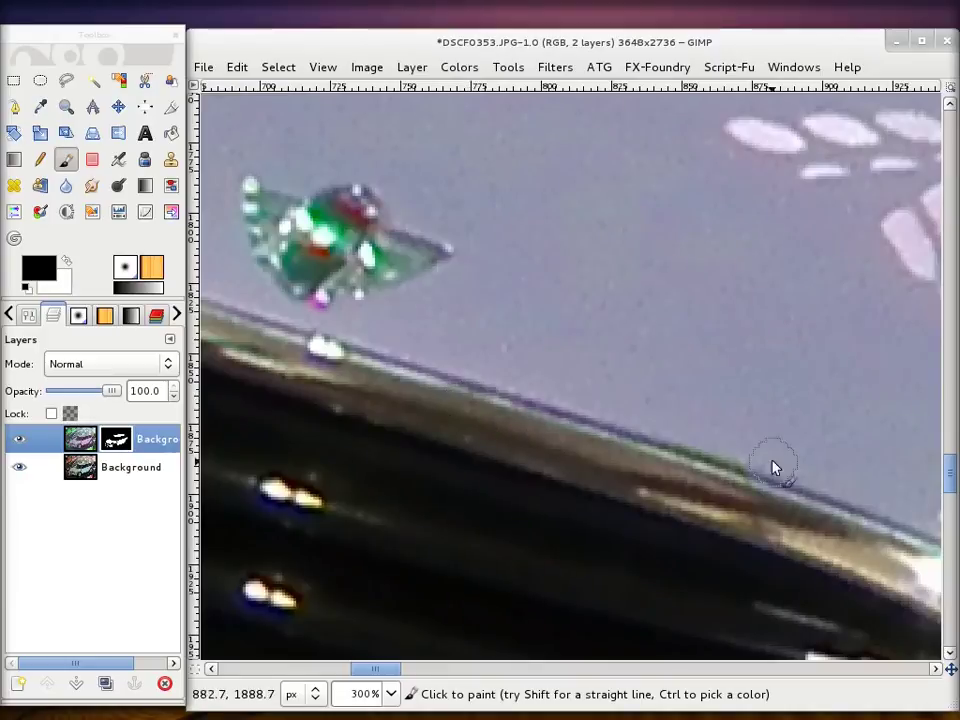
# Swap the paint colour to white and back to black, then zoom out to the full photo
pyautogui.press('x')
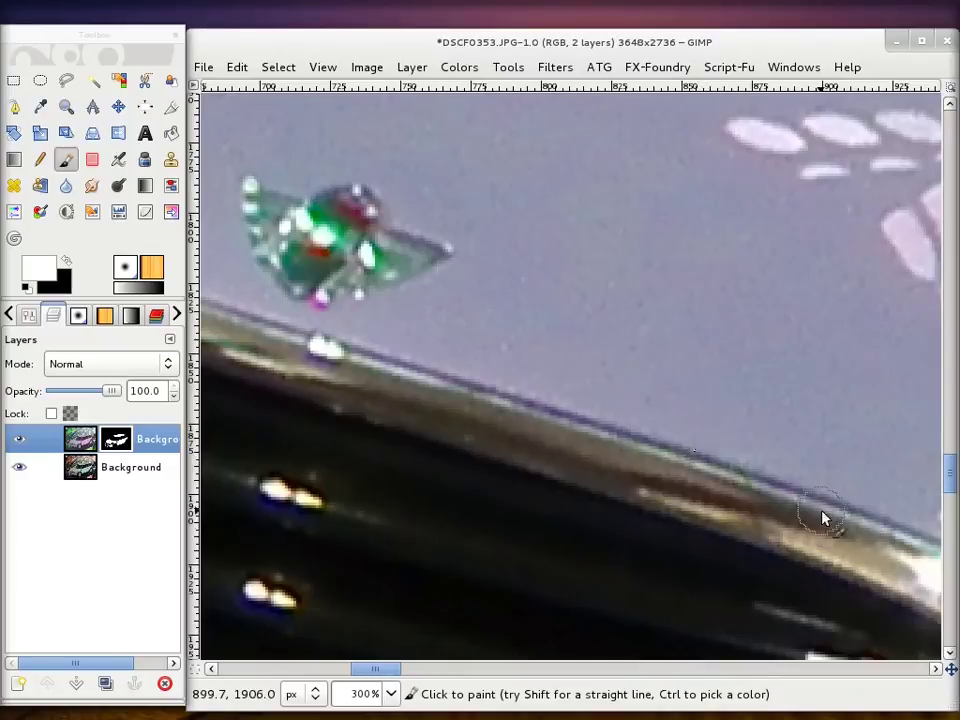
pyautogui.press('x')
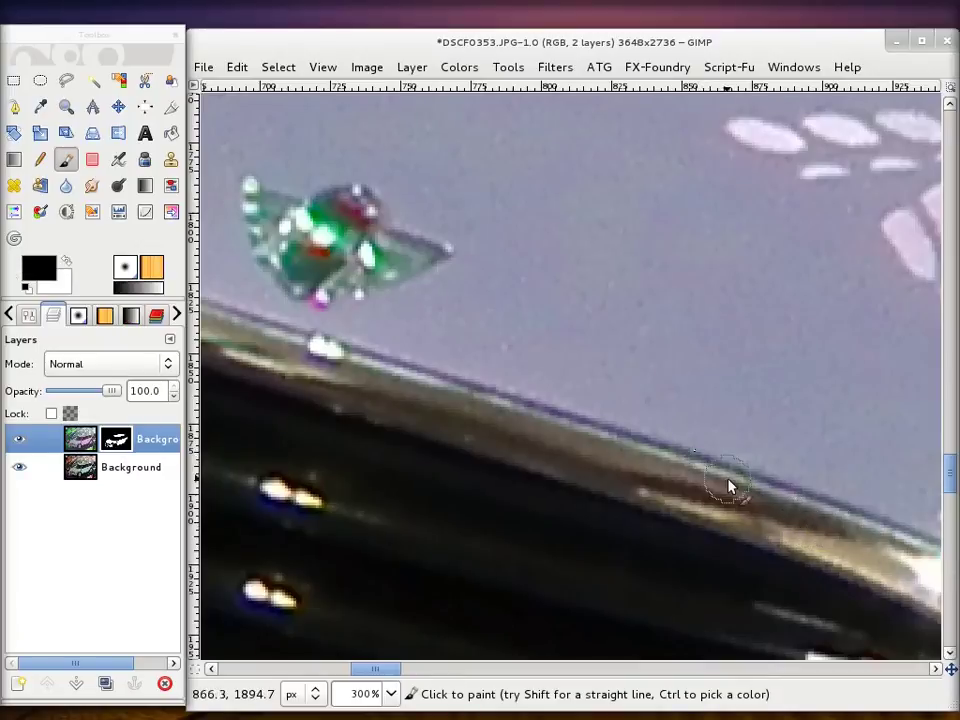
pyautogui.hscroll(5, 715, 485)
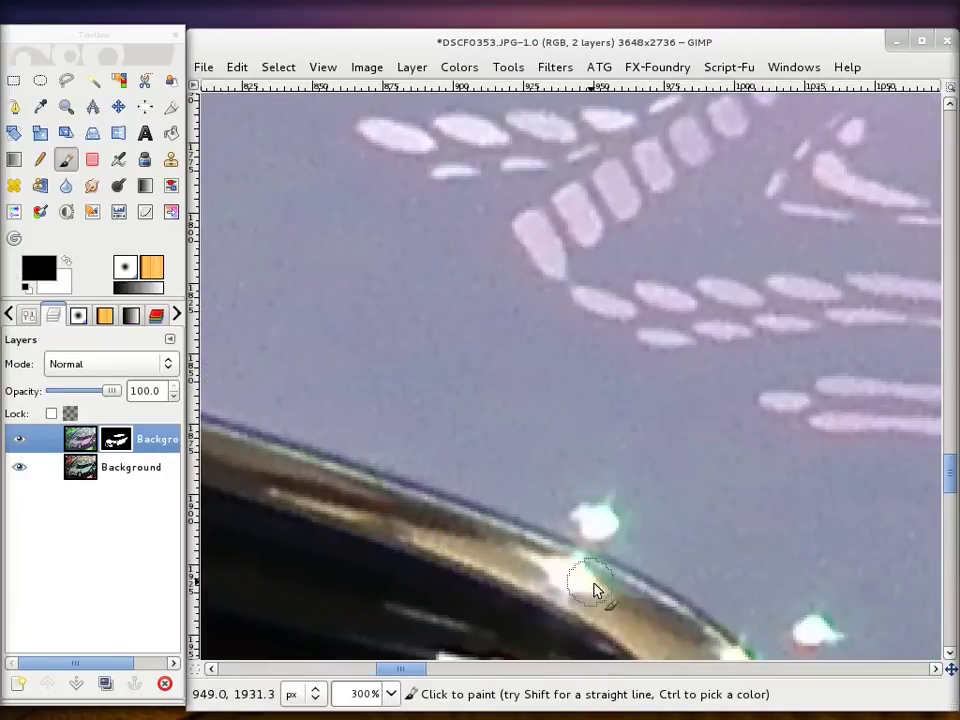
pyautogui.scroll(-2, 660, 585)
pyautogui.scroll(-2, 700, 470)
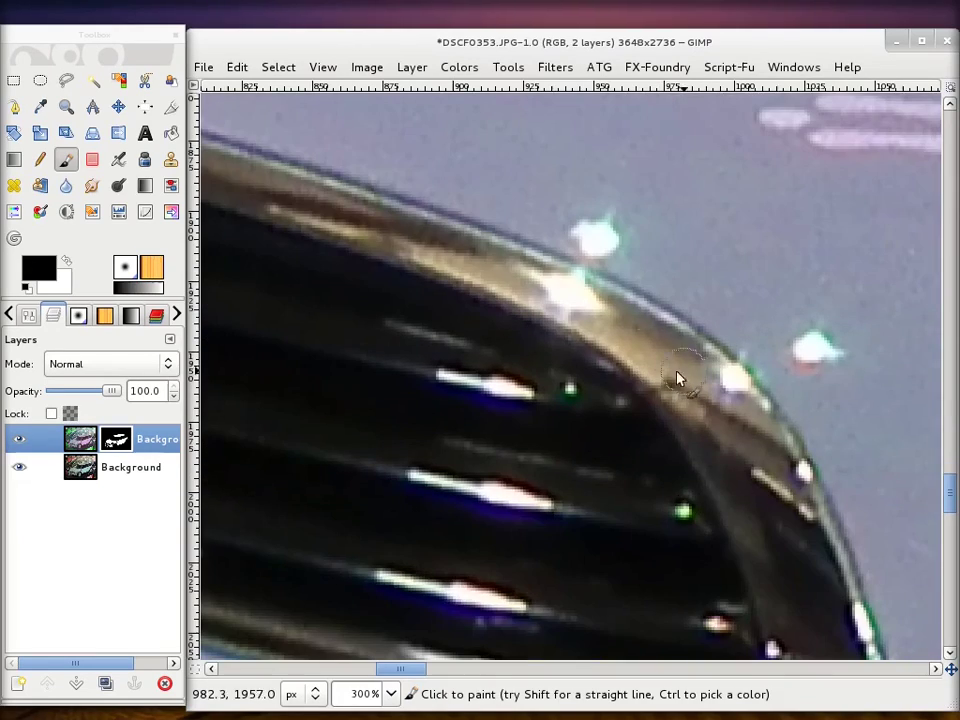
pyautogui.keyDown('ctrl'); pyautogui.scroll(-3, 620, 330); pyautogui.keyUp('ctrl')
pyautogui.keyDown('ctrl'); pyautogui.scroll(-3, 645, 310); pyautogui.keyUp('ctrl')
pyautogui.keyDown('ctrl'); pyautogui.scroll(-2, 645, 310); pyautogui.keyUp('ctrl')
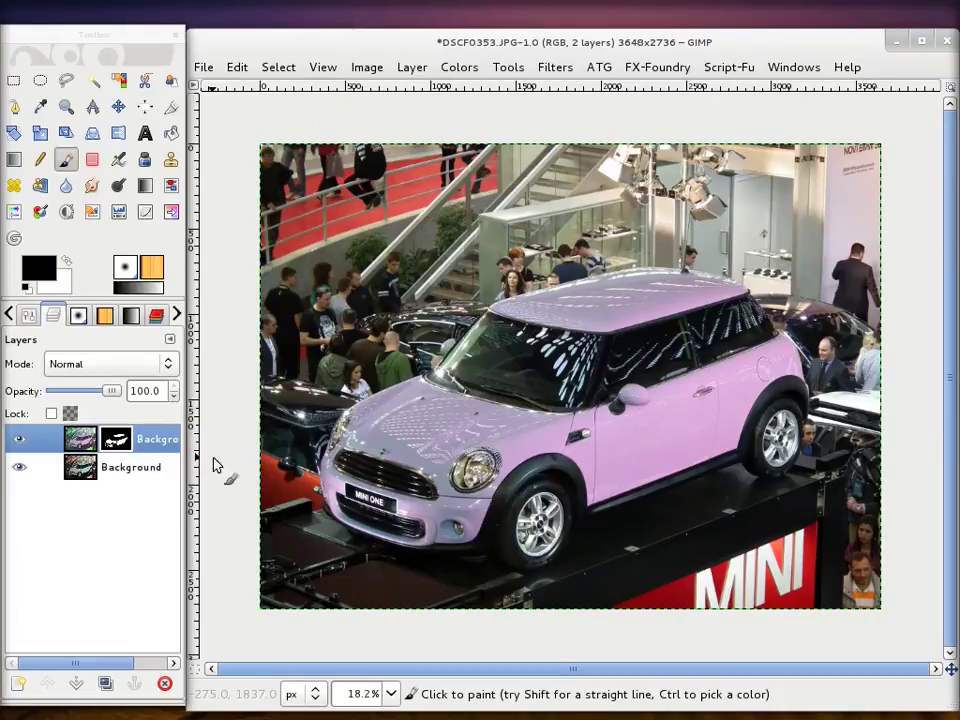
# Toggle the pink layer's visibility twice to compare it with the original photo
pyautogui.click(17, 441)
pyautogui.click(17, 441)
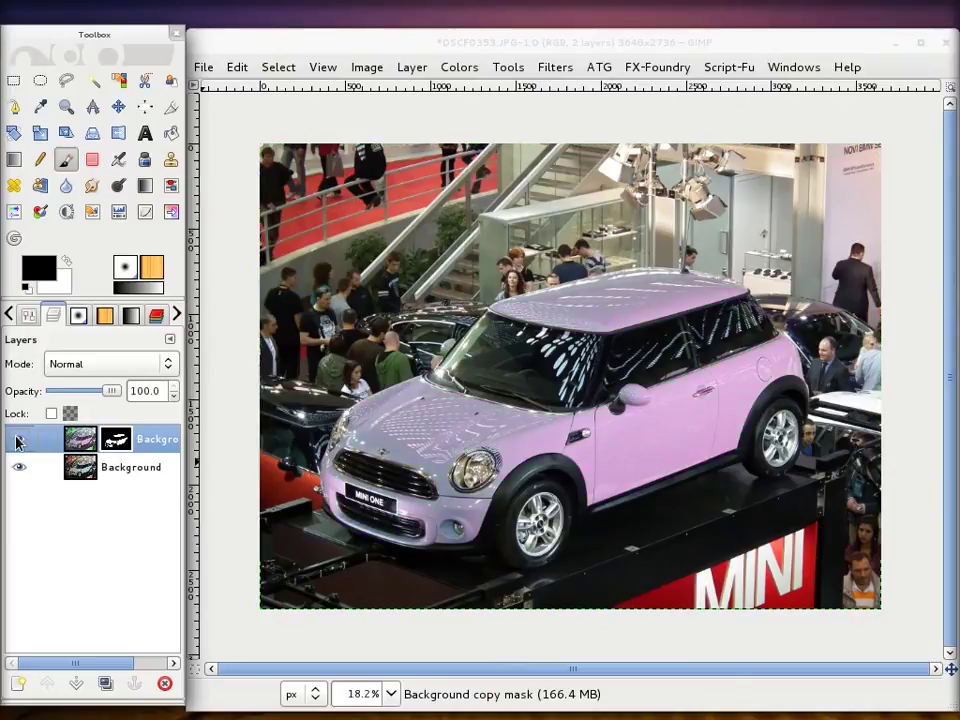
pyautogui.click(17, 441)
pyautogui.click(17, 441)
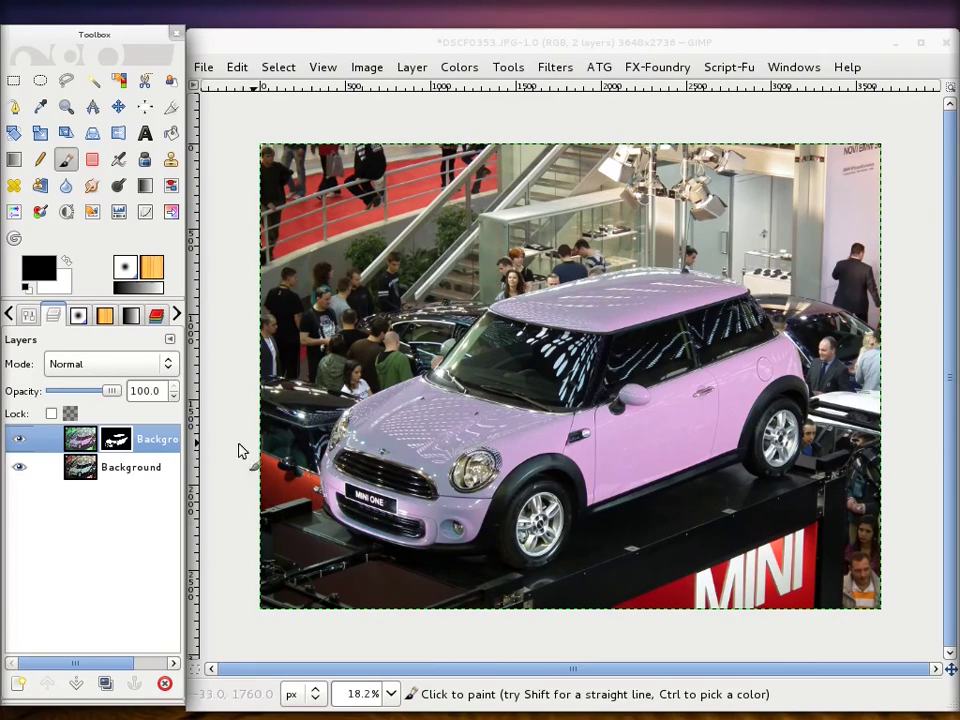
# Zoom in and paint black over the ornament's centre and left wing
pyautogui.scroll(1, 388, 450)
pyautogui.scroll(4, 388, 450)
pyautogui.scroll(3, 388, 450)
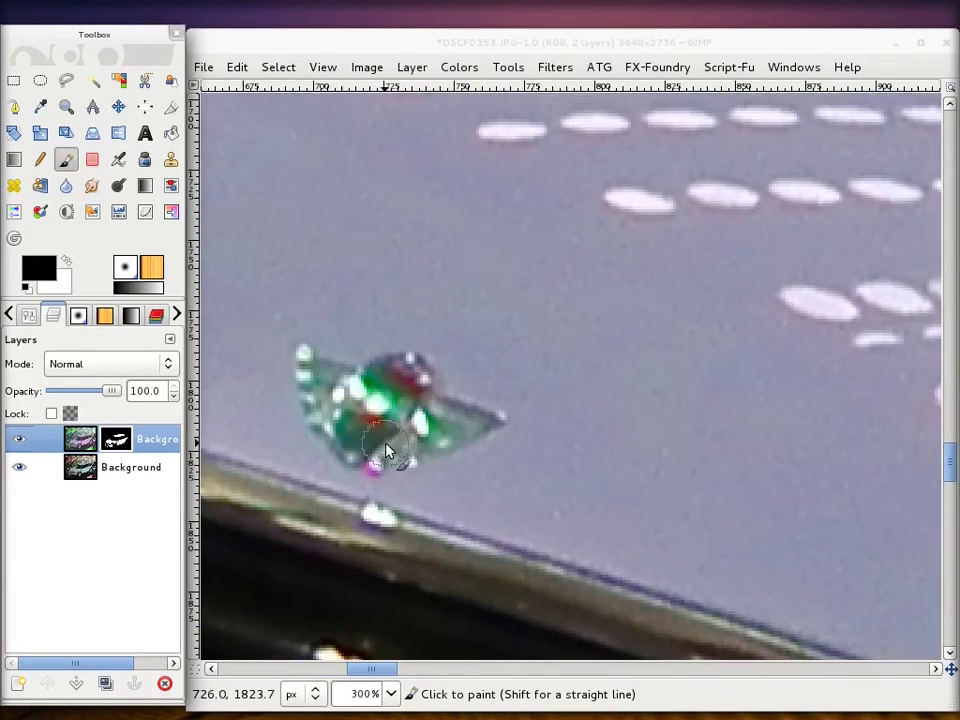
pyautogui.moveTo(381, 405)
pyautogui.mouseDown()
pyautogui.moveTo(371, 394)
pyautogui.moveTo(405, 381)
pyautogui.moveTo(404, 420)
pyautogui.moveTo(445, 425)
pyautogui.mouseUp()
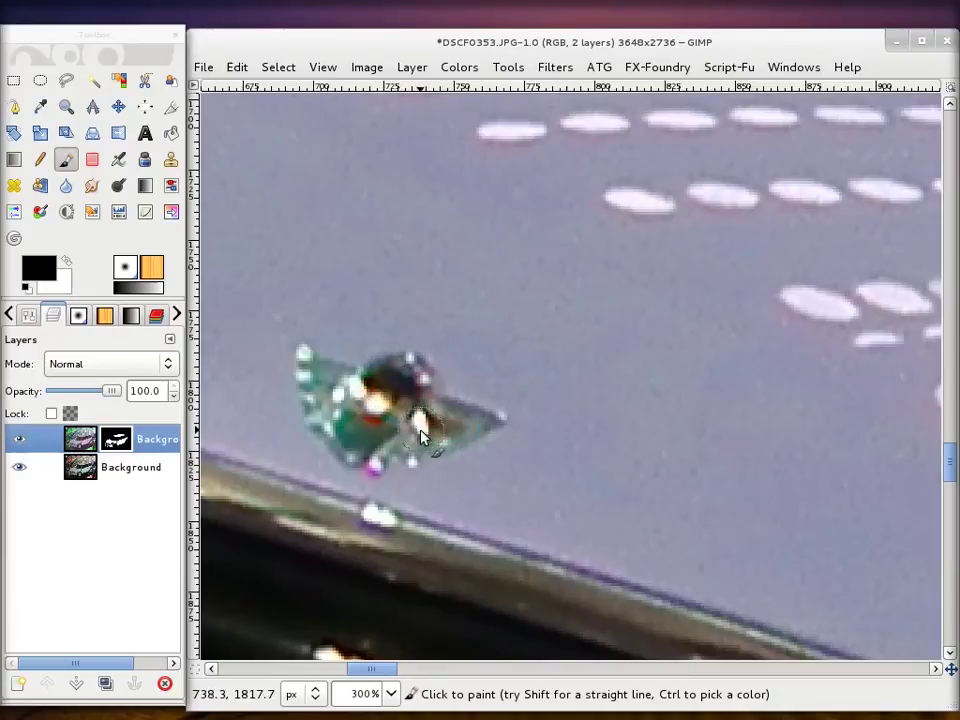
pyautogui.moveTo(313, 381)
pyautogui.mouseDown()
pyautogui.moveTo(349, 386)
pyautogui.moveTo(315, 425)
pyautogui.moveTo(327, 420)
pyautogui.mouseUp()
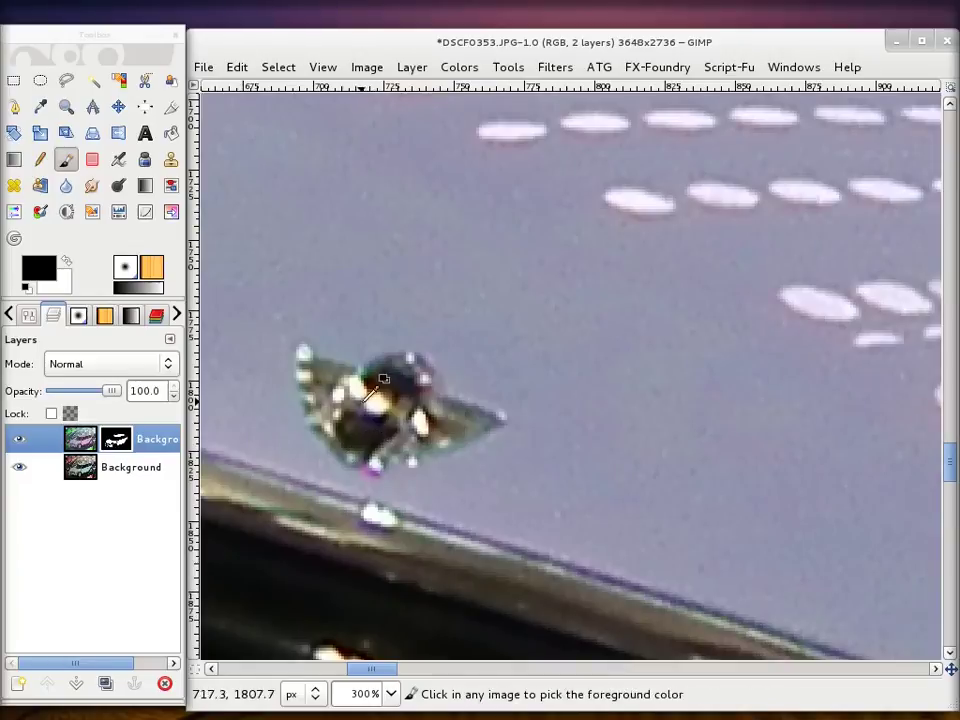
pyautogui.keyDown('ctrl'); pyautogui.scroll(-2, 323, 425); pyautogui.keyUp('ctrl')
pyautogui.keyDown('ctrl'); pyautogui.scroll(-4, 323, 425); pyautogui.keyUp('ctrl')
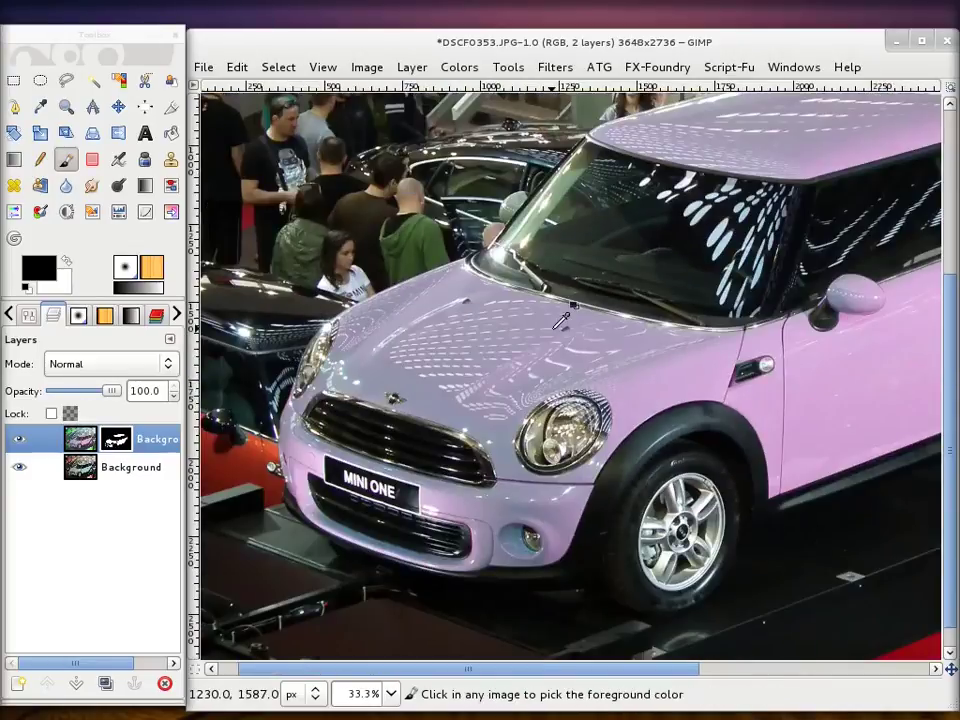
pyautogui.keyDown('ctrl'); pyautogui.scroll(-1, 575, 325); pyautogui.keyUp('ctrl')
pyautogui.keyDown('ctrl'); pyautogui.scroll(-1, 575, 325); pyautogui.keyUp('ctrl')
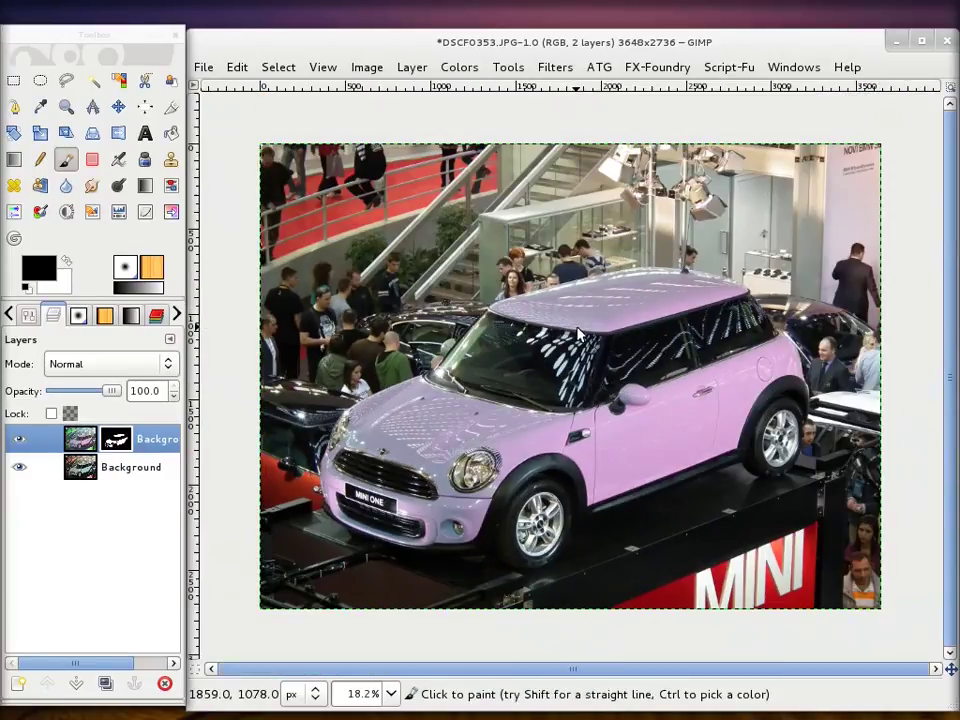
pyautogui.click(19, 440)
pyautogui.click(19, 440)
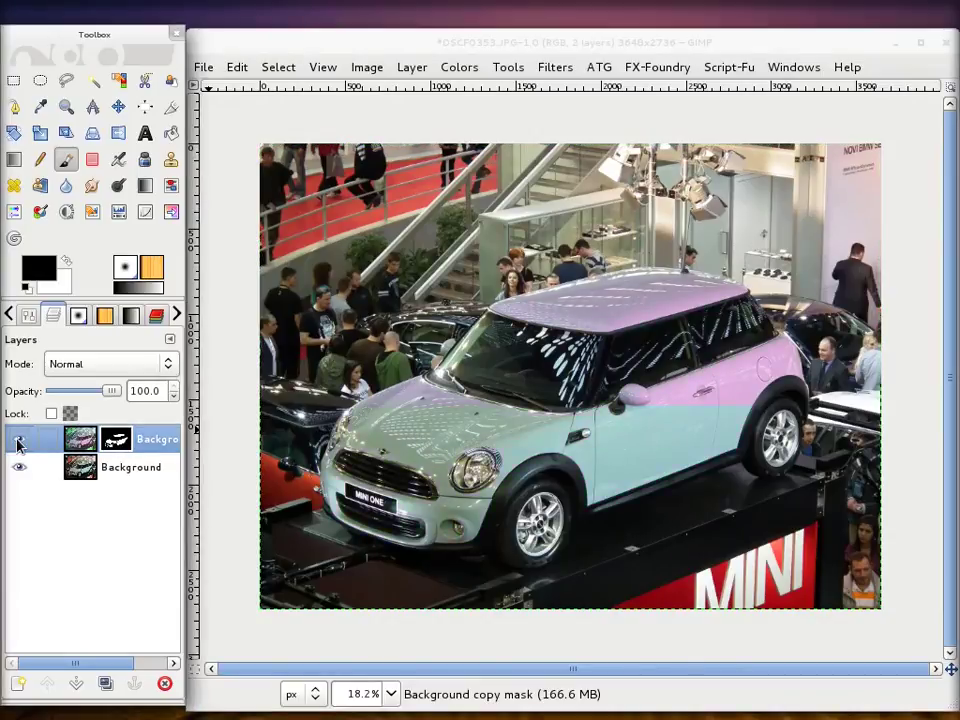
pyautogui.click(17, 441)
pyautogui.click(17, 441)
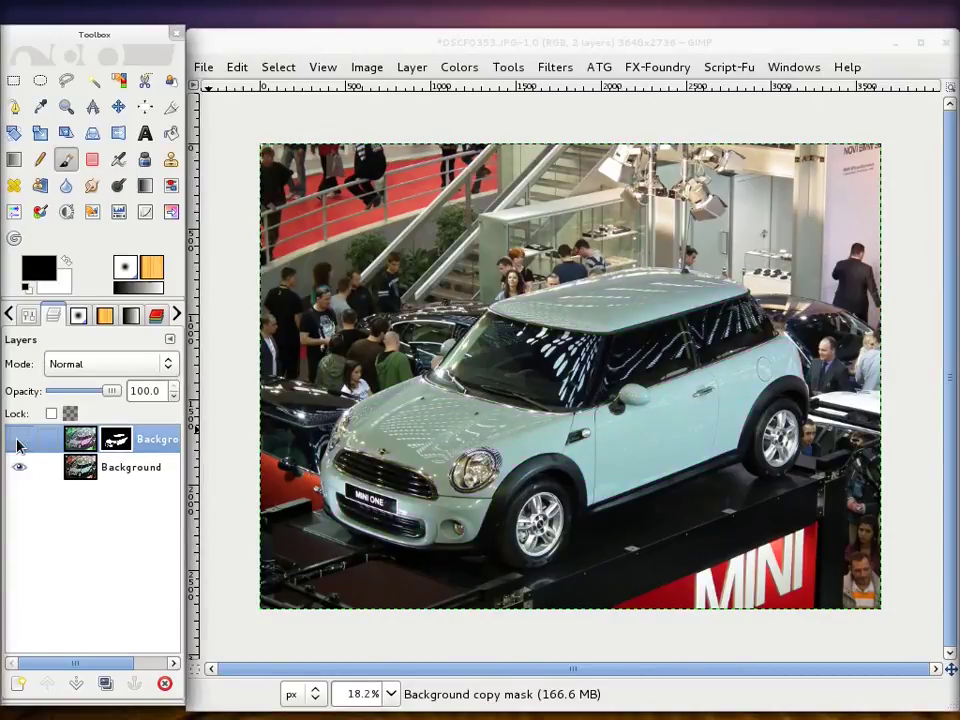
pyautogui.click(17, 441)
pyautogui.click(17, 441)
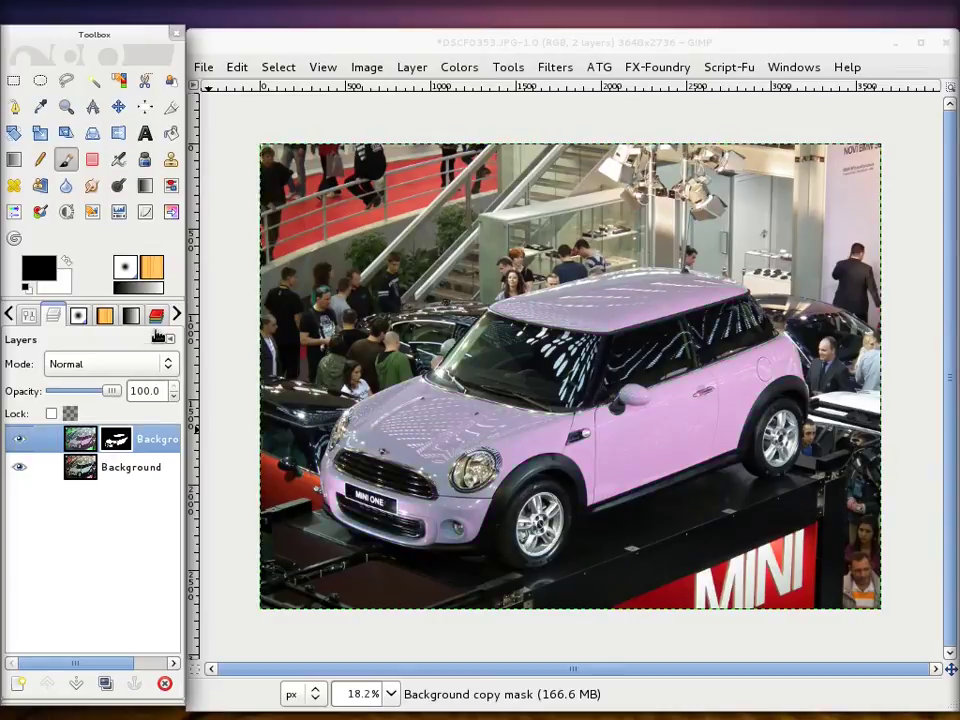